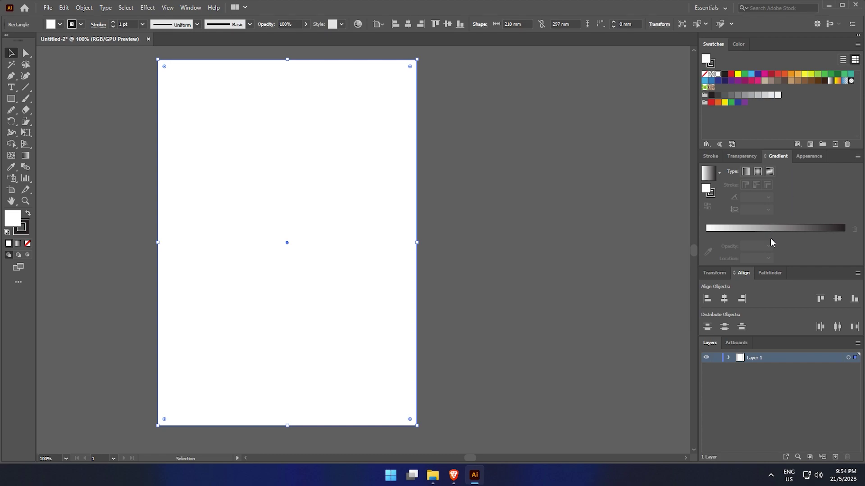
Fill the page-sized rectangle with a radial gradient running from a brown swatch at the centre to a darker brown at the edges
click(757, 172)
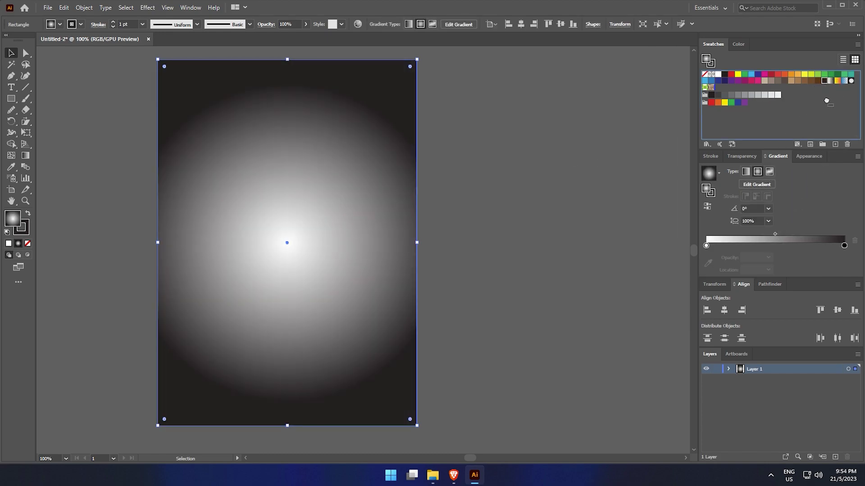
drag(847, 249, 845, 247)
drag(817, 81, 707, 246)
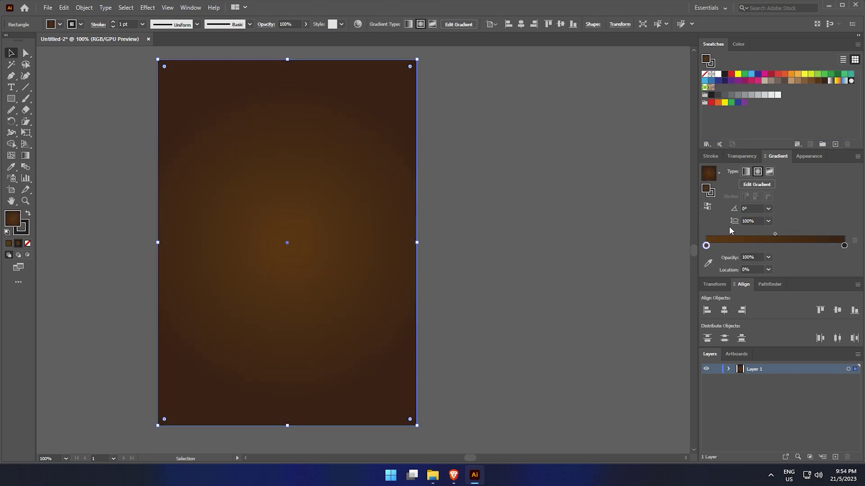
Add a third brown colour stop near the middle of the radial gradient and adjust its colour
click(771, 246)
double_click(771, 246)
drag(784, 282, 783, 282)
key(Escape)
Darken the gradient's outer stop to C 74, M 80, Y 87, K 85
click(844, 245)
double_click(844, 246)
drag(799, 315, 806, 317)
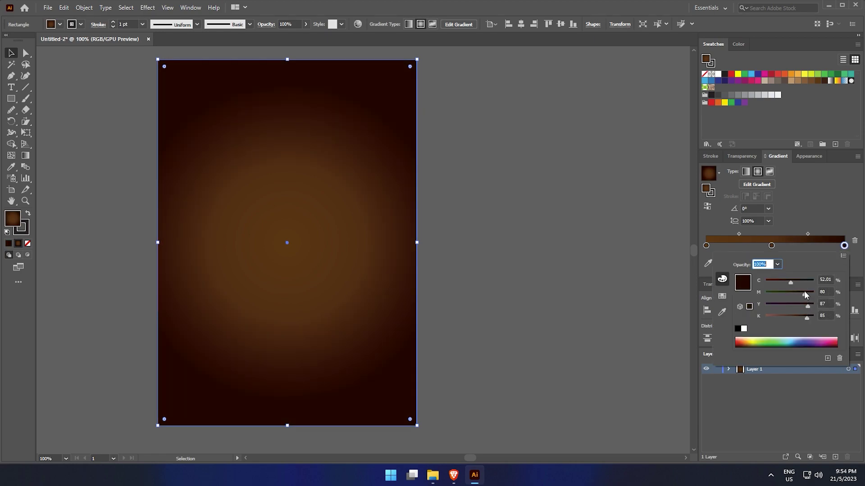
click(804, 279)
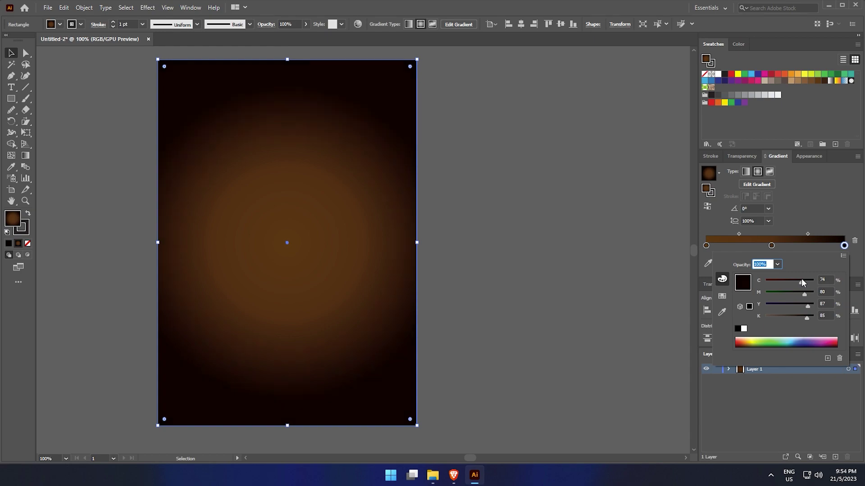
Set the gradient's centre stop to C 55, M 84, Y 97.06, K 66
click(706, 246)
double_click(706, 246)
click(793, 280)
click(805, 293)
click(797, 316)
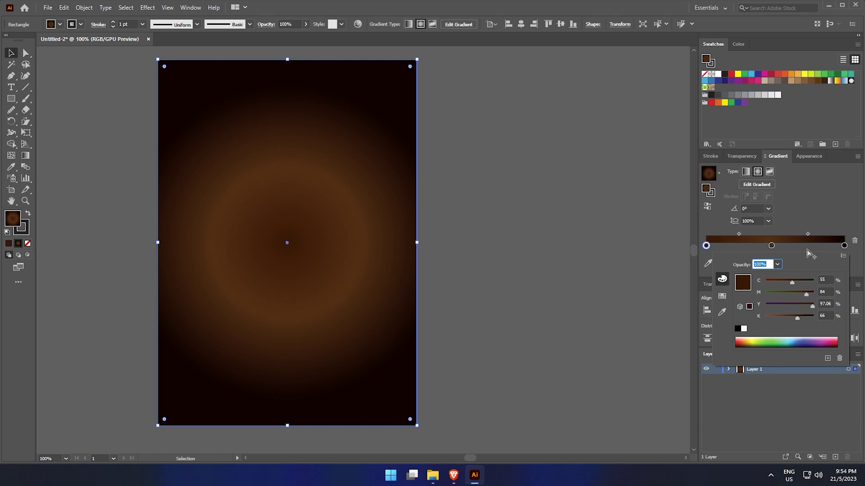
Set the gradient's middle stop to C 58, M 85, Y 91.1, K 74
click(771, 246)
click(793, 282)
click(806, 293)
click(800, 317)
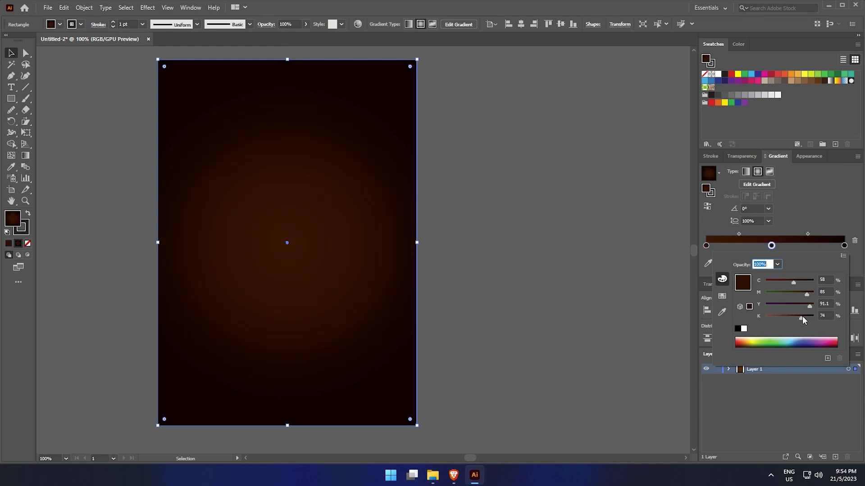
Lighten the gradient's centre stop to C 37, M 67, Y 82, K 62 and deselect the rectangle
click(718, 247)
double_click(705, 245)
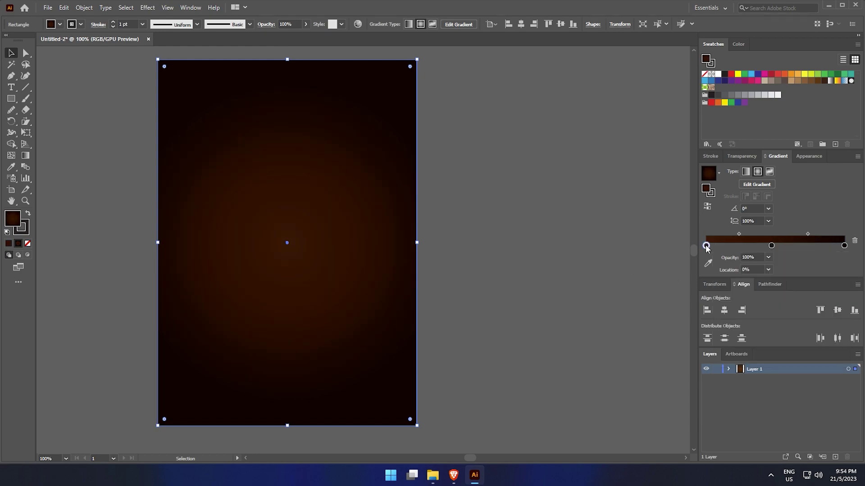
click(795, 317)
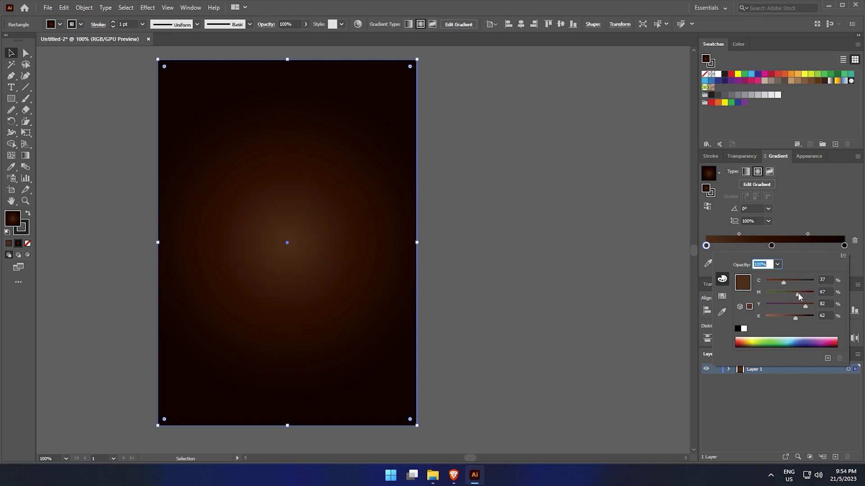
click(536, 276)
click(564, 265)
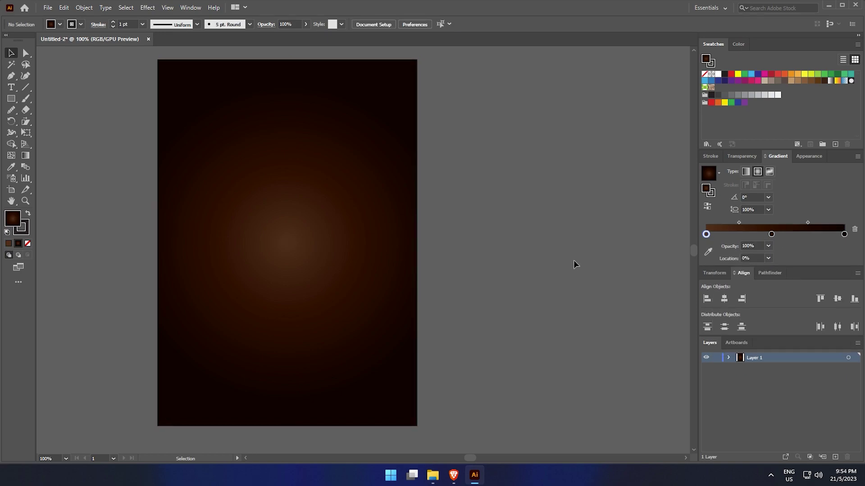
Place the text "night" near the artboard's centre on a new layer above the locked background layer
click(834, 457)
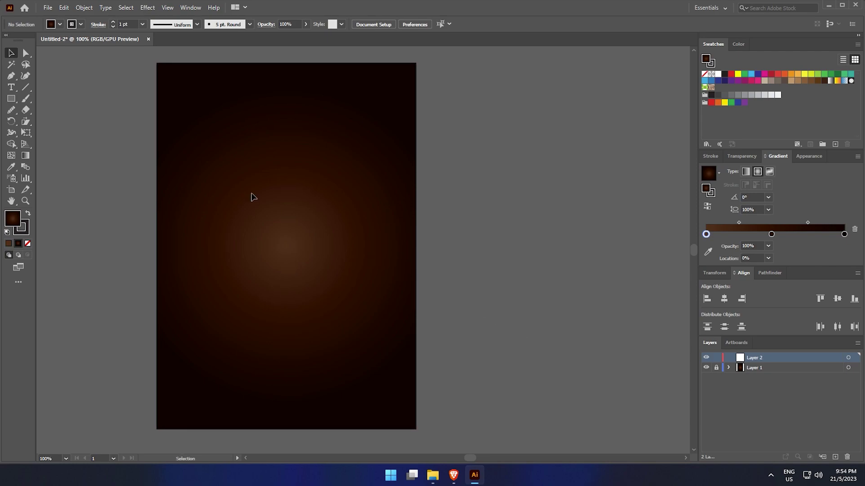
click(11, 87)
click(274, 236)
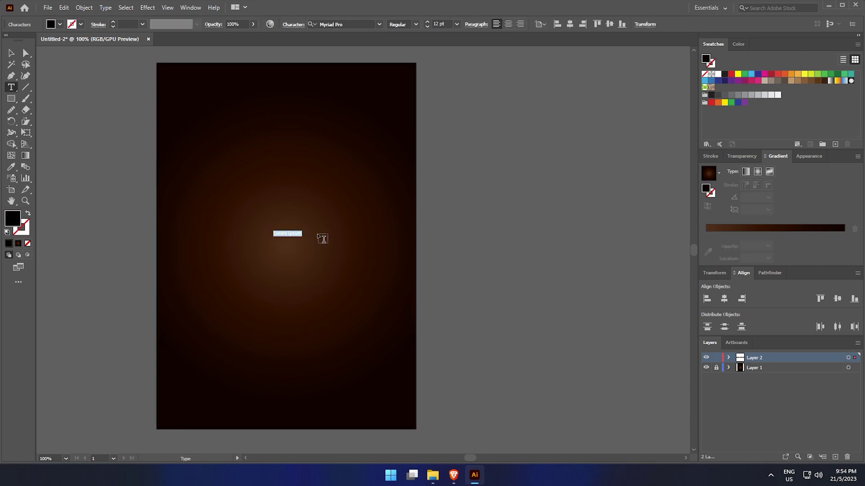
text(night)
key(Escape)
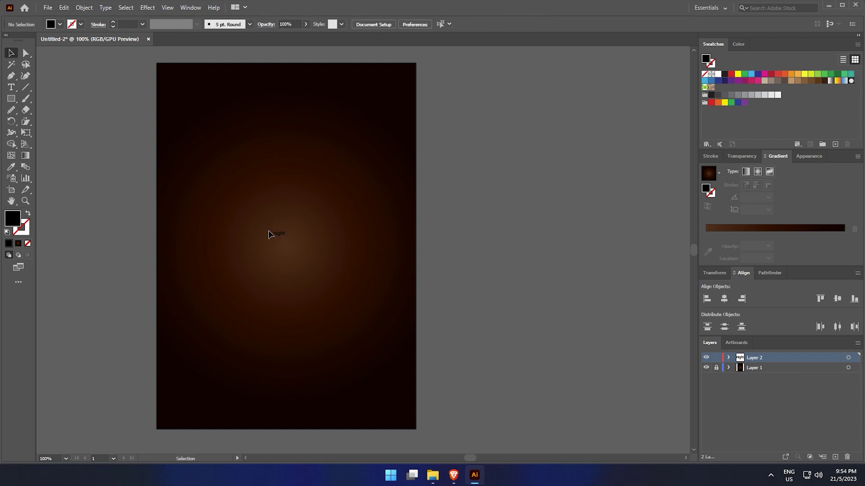
Enlarge the "night" text to about 176 pt, centre its paragraph and centre it on the artboard in both directions
drag(287, 238, 366, 276)
click(507, 25)
click(590, 25)
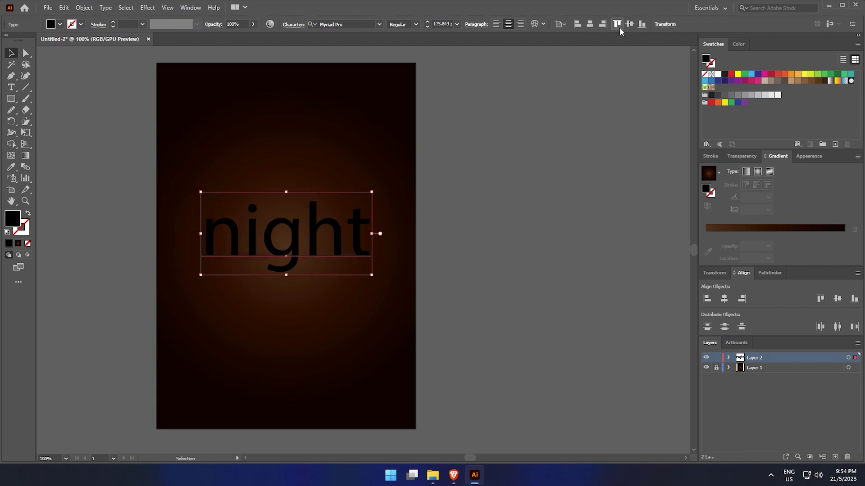
click(630, 25)
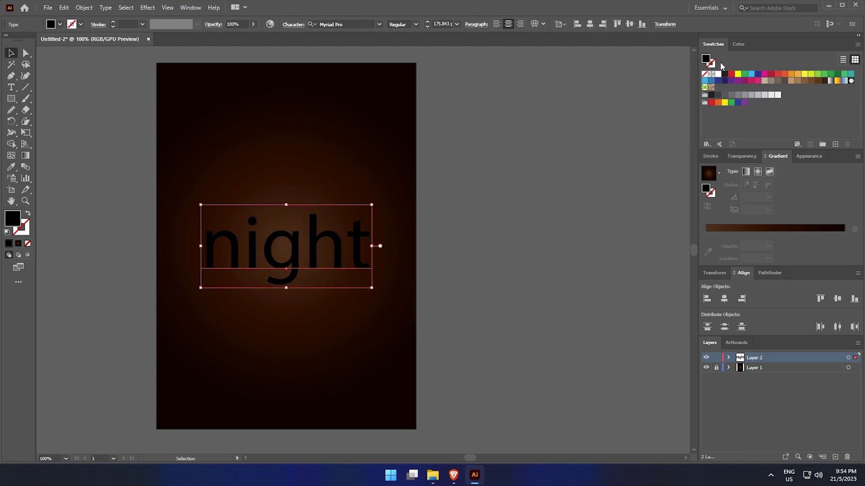
Change the font of the "night" text to Alba
click(334, 23)
text(alba)
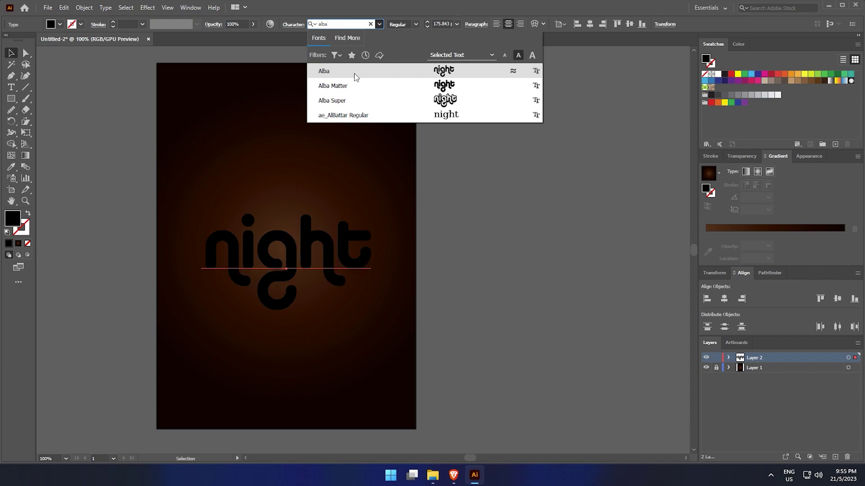
key(Return)
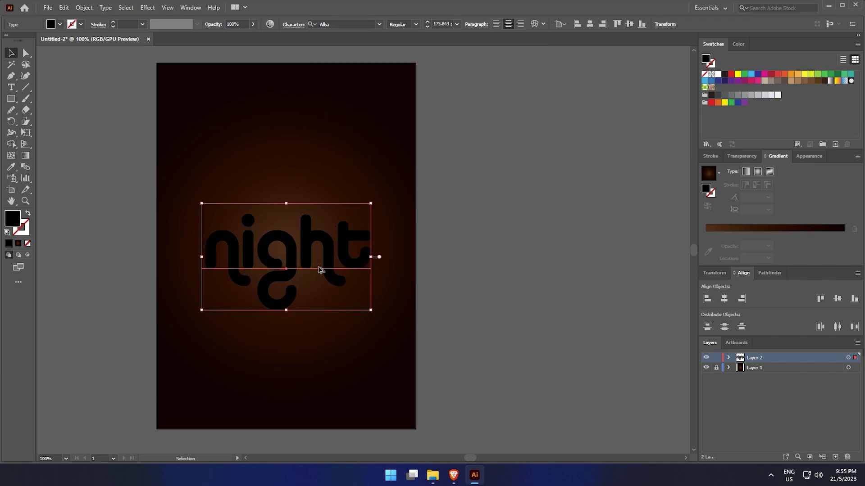
Remove the fill from the "night" text and add a new fill to its appearance
scroll(321, 268, up, 1)
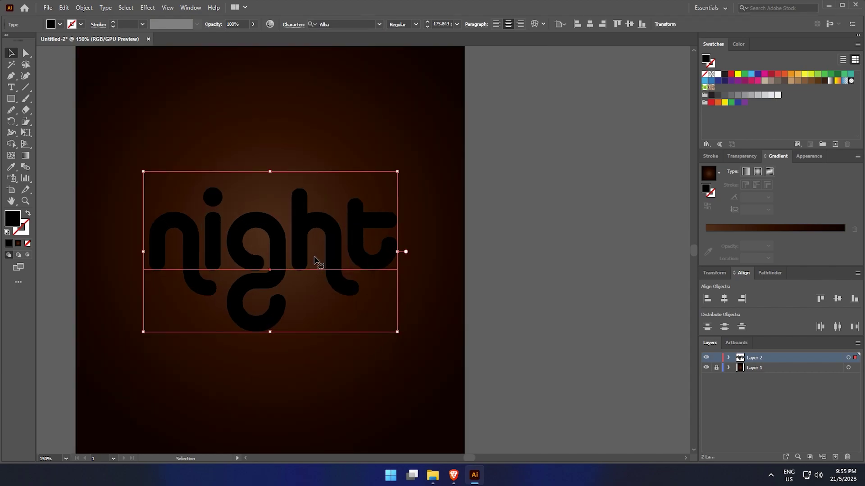
click(27, 244)
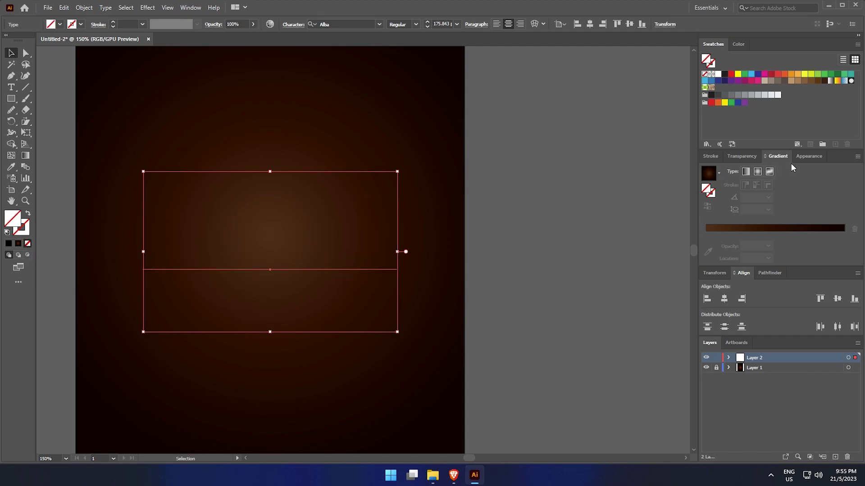
click(806, 156)
click(717, 261)
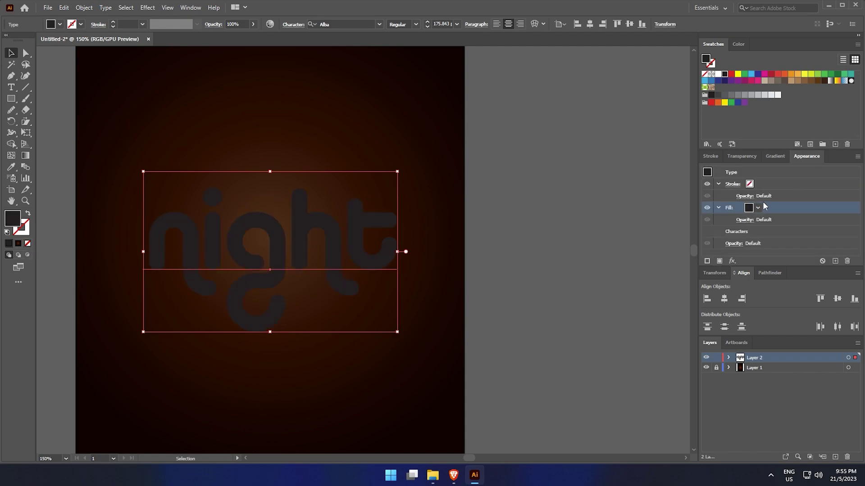
Give the text's new fill a dark brown swatch and adjust it to a warmer reddish brown in the Color Picker
click(758, 208)
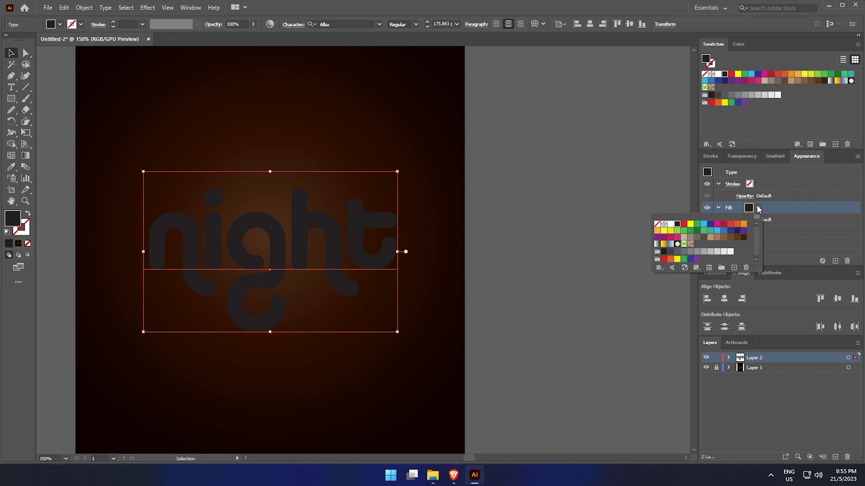
click(742, 238)
double_click(8, 227)
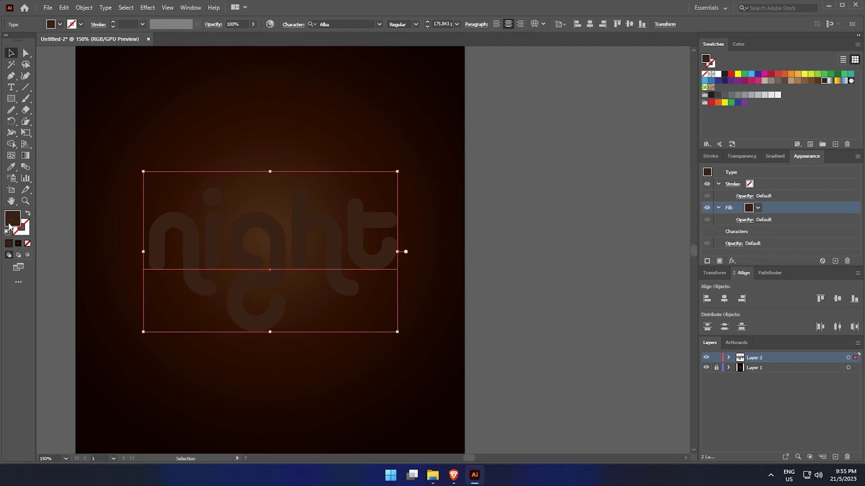
drag(386, 264, 409, 257)
click(529, 178)
click(718, 208)
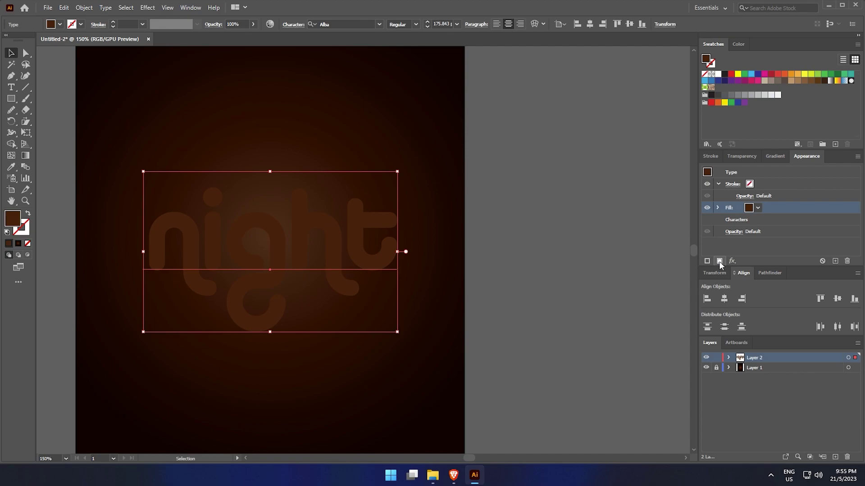
Add a second stroke of 1 pt to the "night" text's appearance and colour it with a brown swatch
click(707, 261)
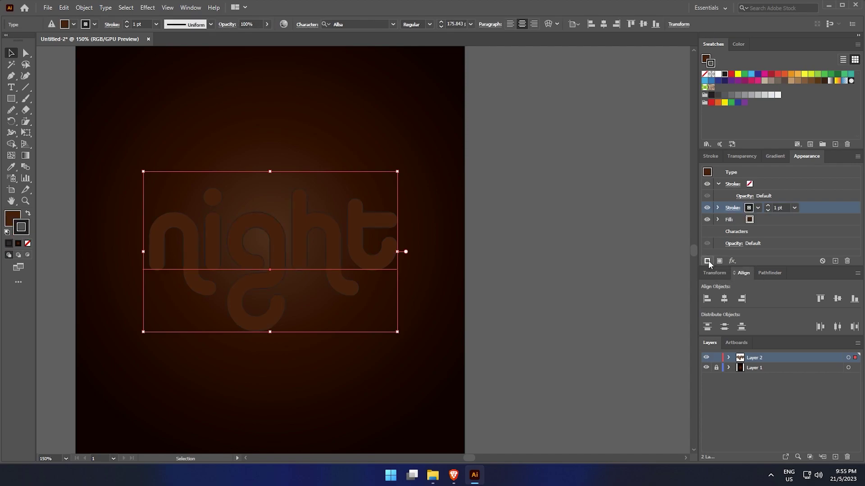
click(758, 208)
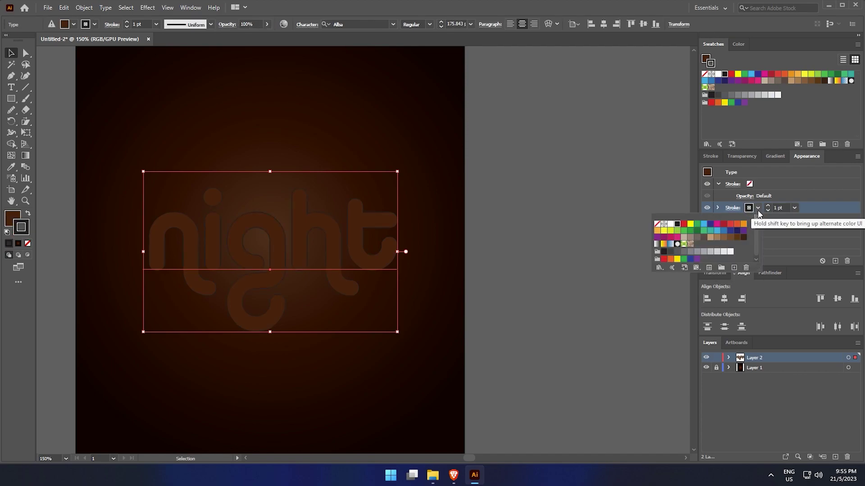
click(736, 237)
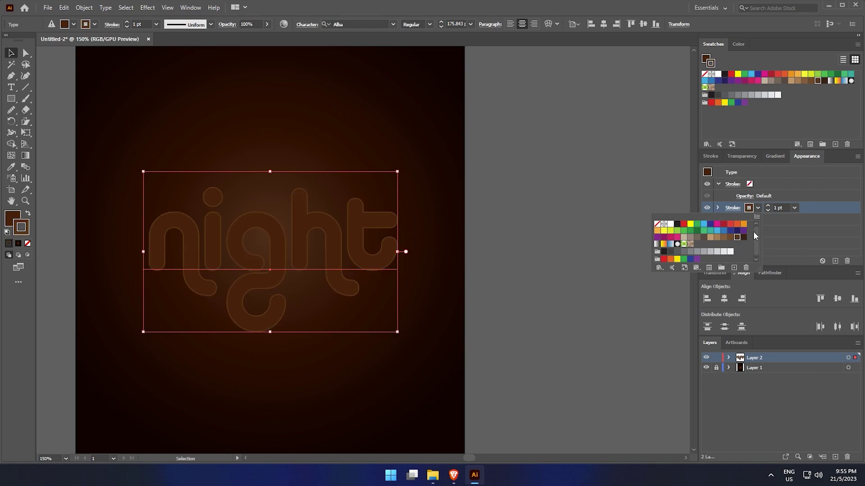
click(802, 204)
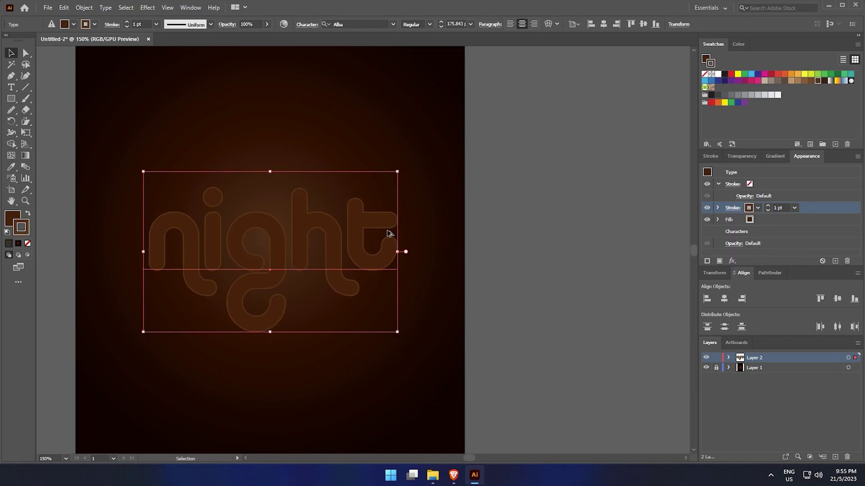
Expand the brown stroke's attributes and make the Appearance list taller
scroll(378, 234, up, 2)
drag(435, 228, 413, 236)
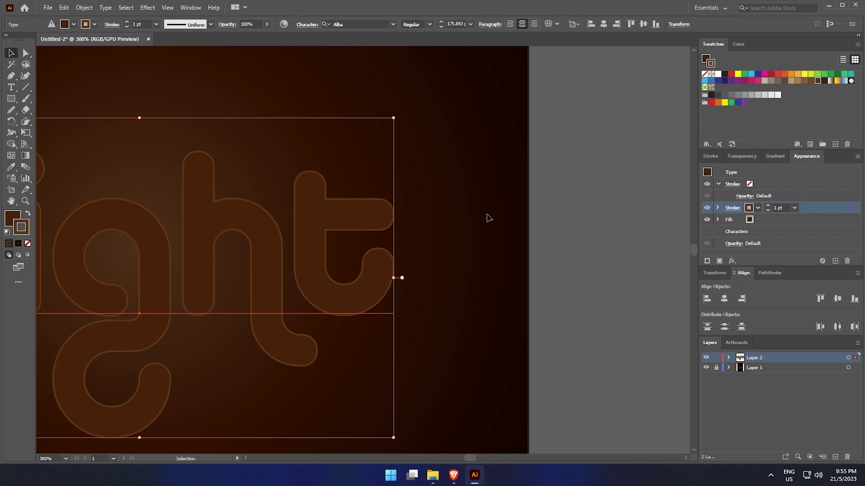
click(718, 208)
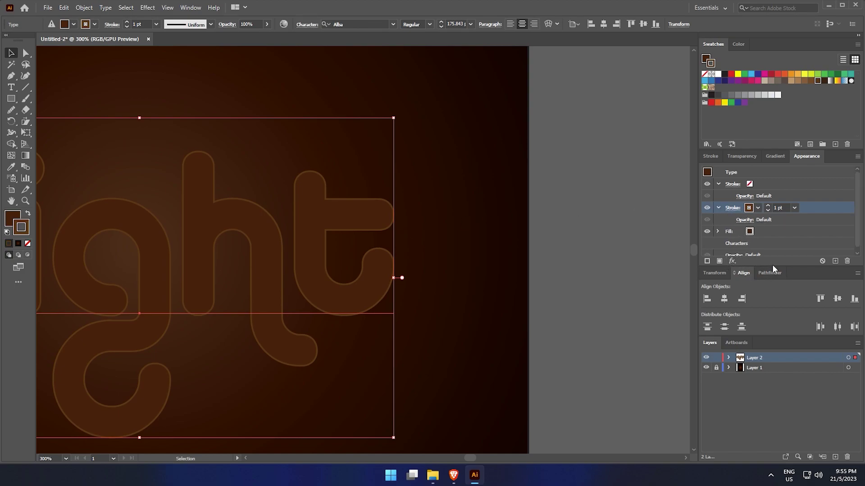
drag(772, 266, 773, 305)
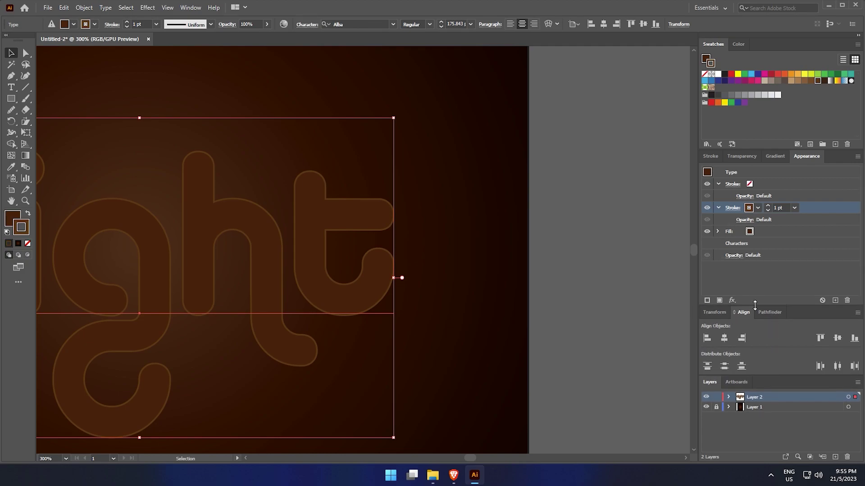
click(732, 300)
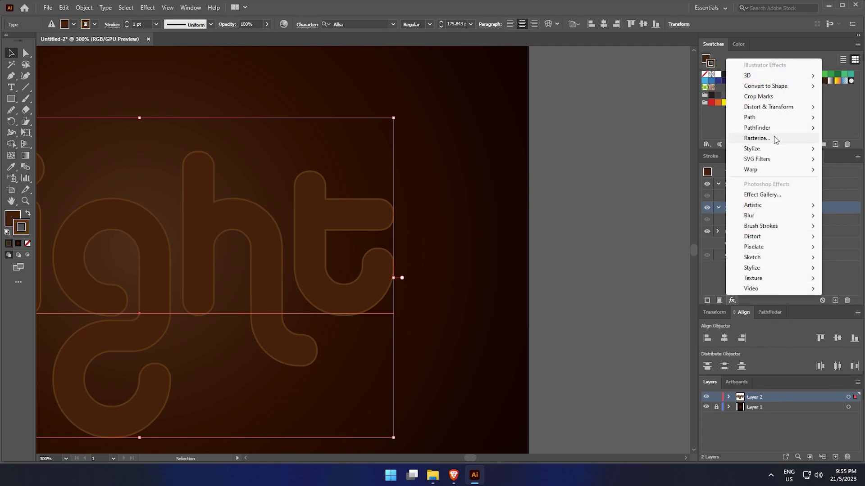
mouse_move(781, 114)
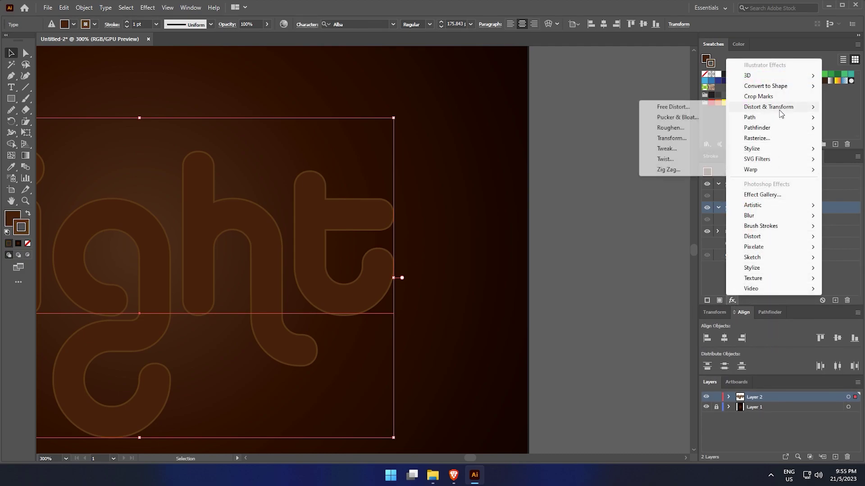
click(671, 138)
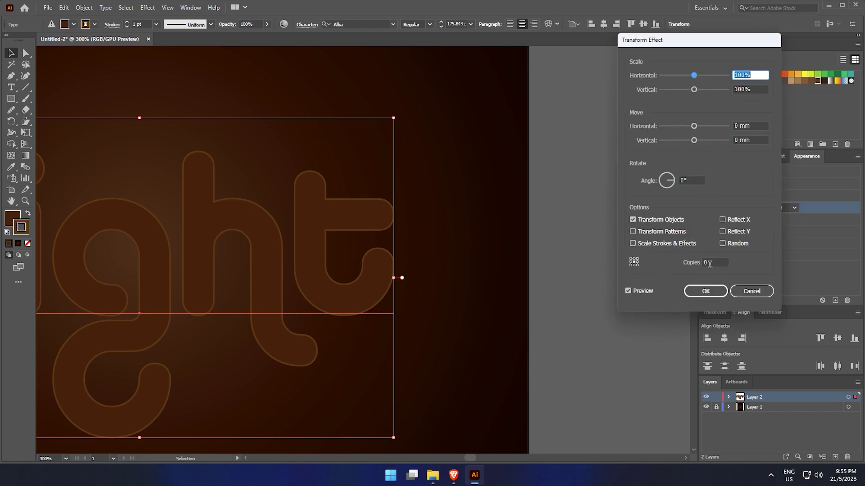
click(709, 262)
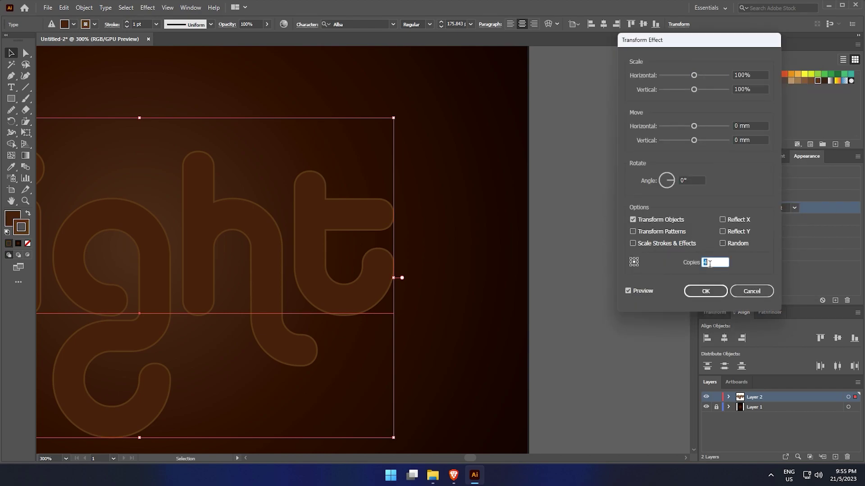
click(748, 127)
click(751, 291)
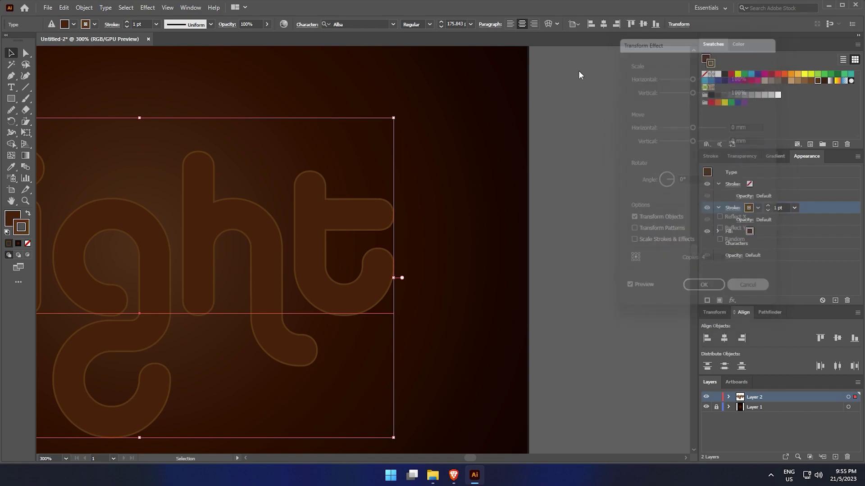
Show the rulers and set their units to pixels
key(ctrl+r)
right_click(554, 51)
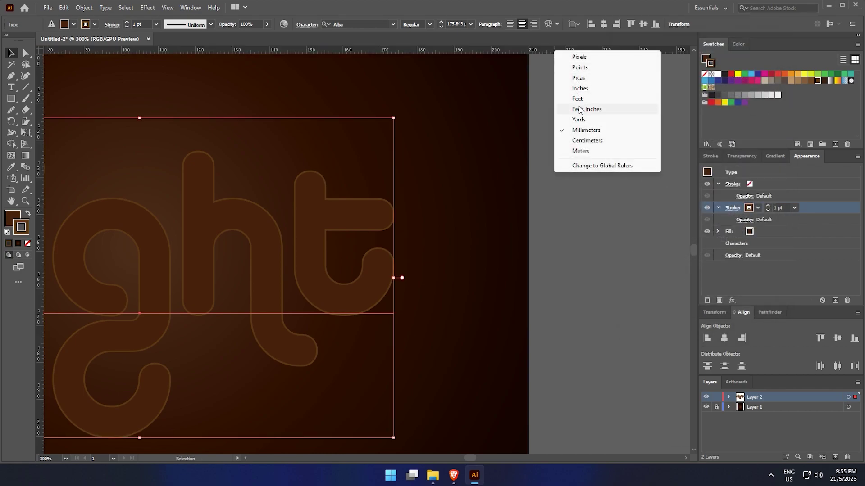
click(586, 143)
right_click(600, 51)
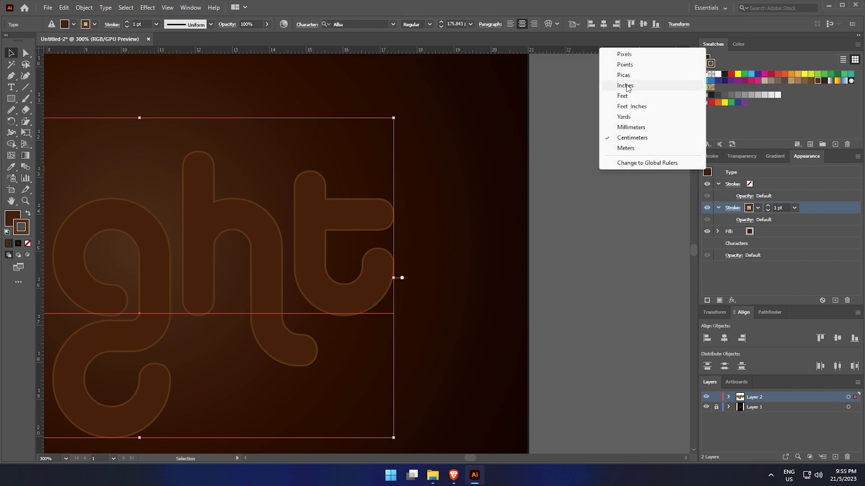
click(629, 55)
Add a Transform effect to the text's brown stroke, with a move of -2 px horizontally and -1 px vertically
click(732, 300)
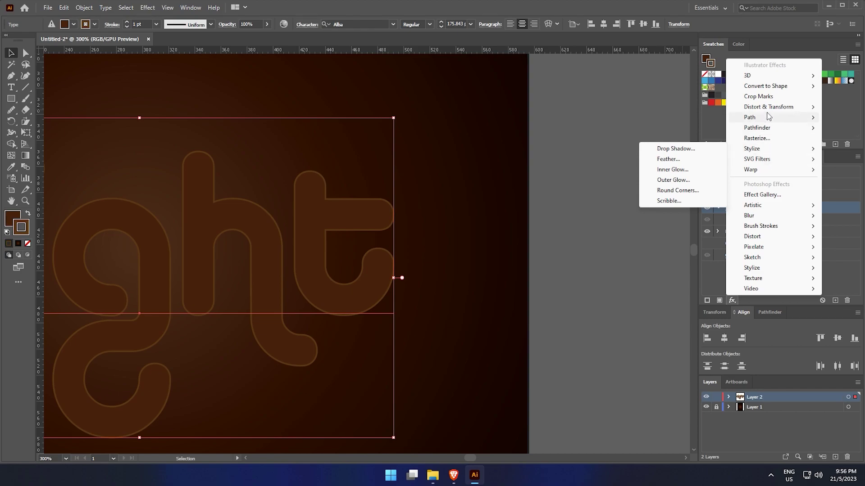
mouse_move(768, 113)
click(671, 137)
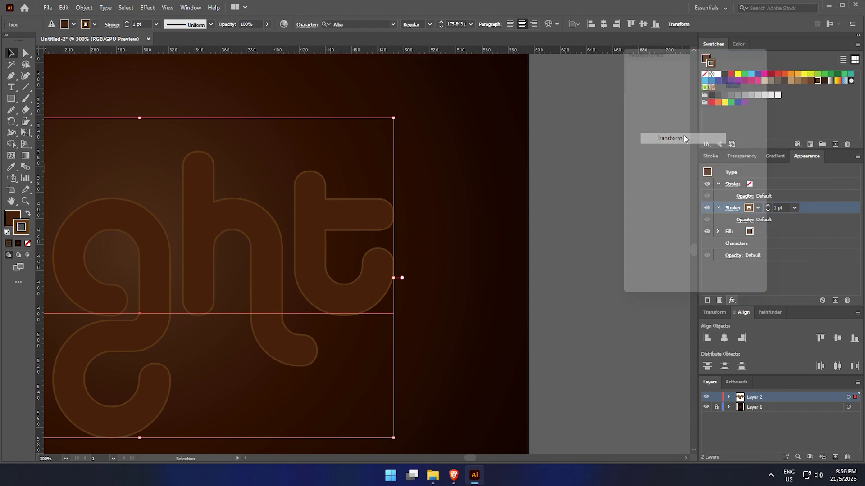
click(750, 126)
key(Up)
key(Down)
key(Down)
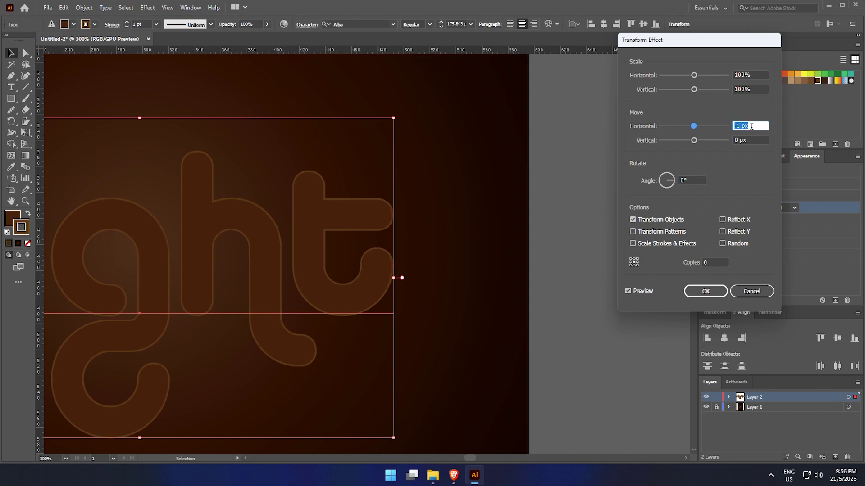
key(Down)
click(756, 140)
key(Down)
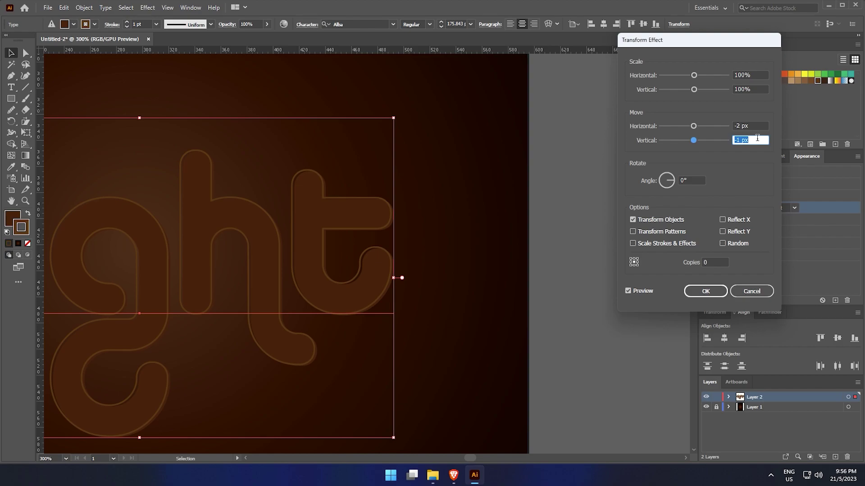
Set the number of copies in the Transform effect to 4
click(709, 263)
key(Up)
key(Up)
key(Up)
key(Up)
key(Up)
key(Down)
Set the Transform effect's horizontal move to -1 px and its copies to 5, and apply the effect
click(755, 139)
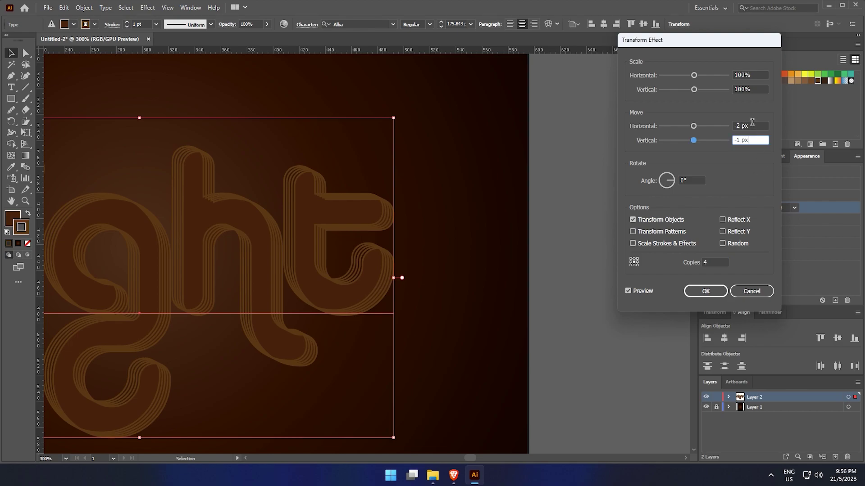
click(757, 126)
key(Down)
key(Up)
key(Up)
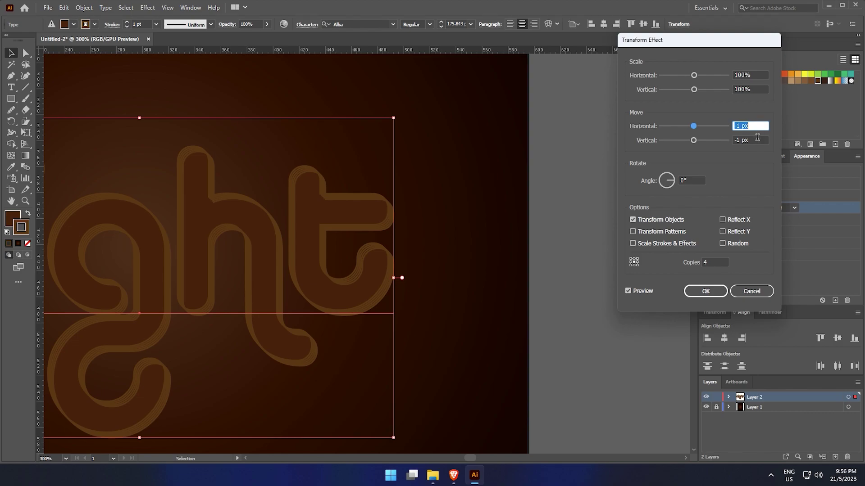
click(719, 262)
key(Up)
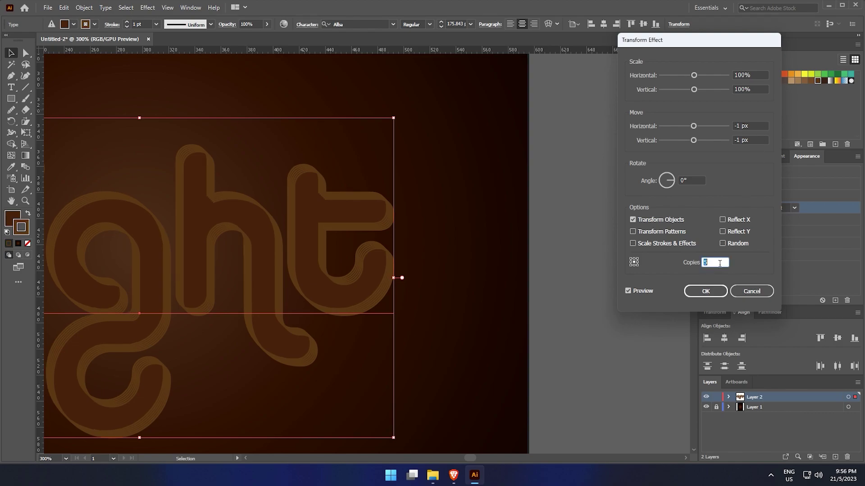
click(712, 296)
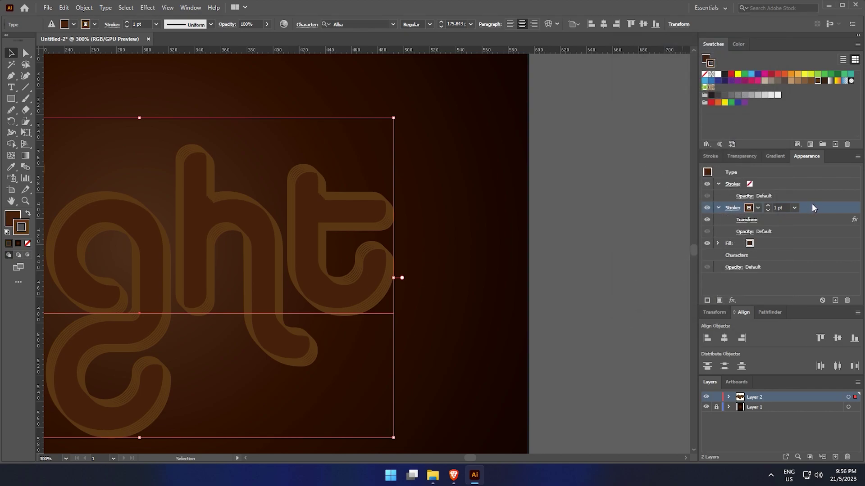
Draw a rectangle about 60 × 67 px beside the artboard and give it the lighter brown fill with no stroke
click(11, 98)
drag(574, 146, 653, 232)
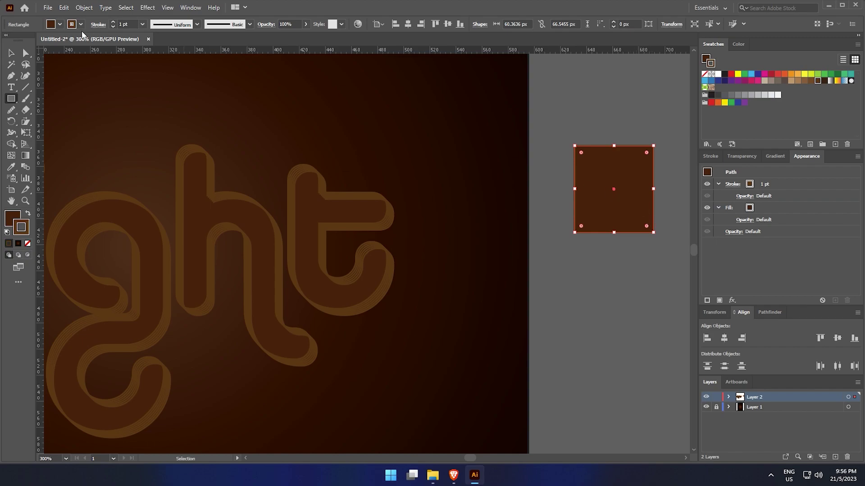
click(11, 54)
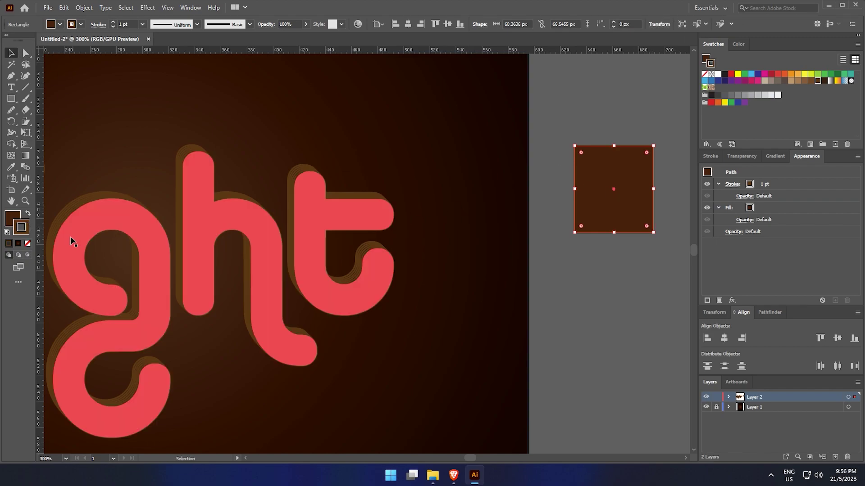
drag(22, 225, 13, 216)
click(28, 243)
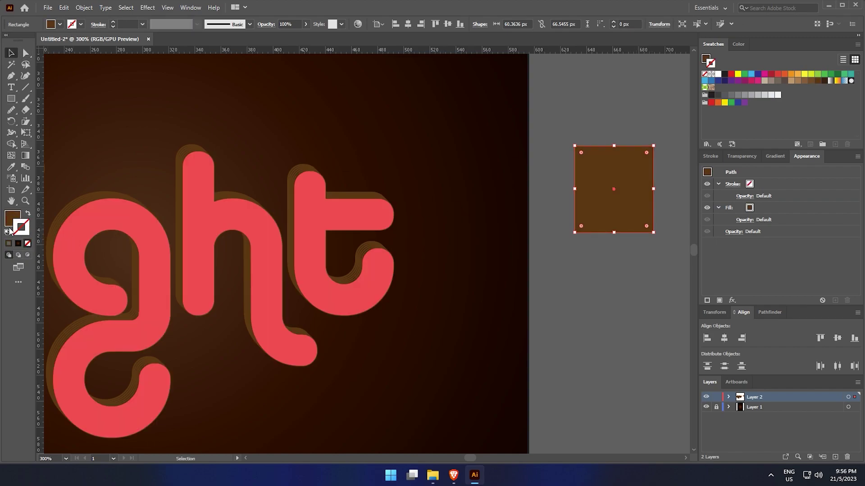
click(8, 222)
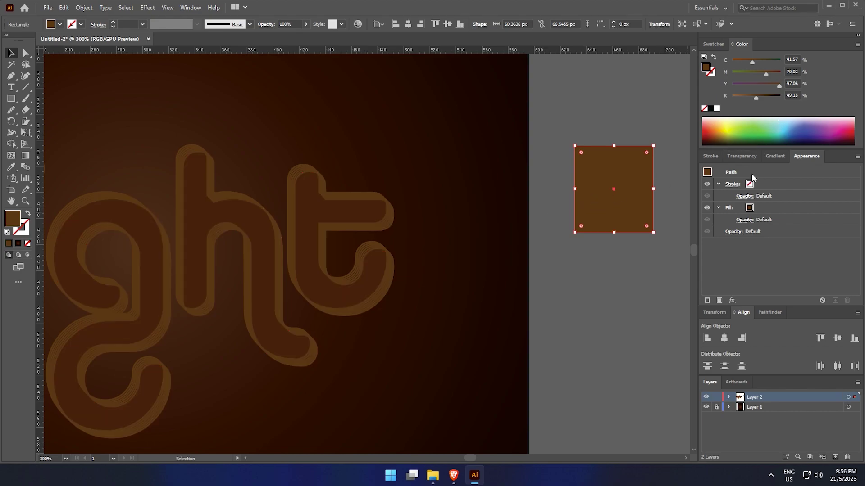
Fill the rectangle with the background's radial gradient and remove the gradient's middle colour stop
click(775, 156)
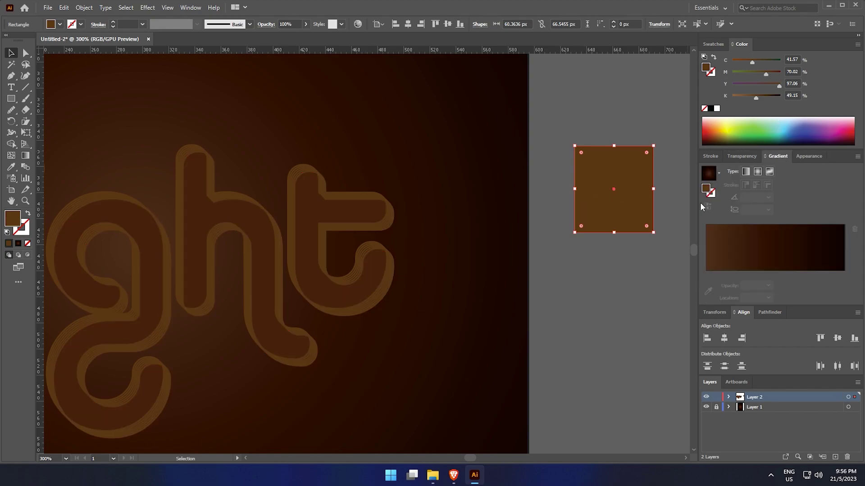
click(753, 276)
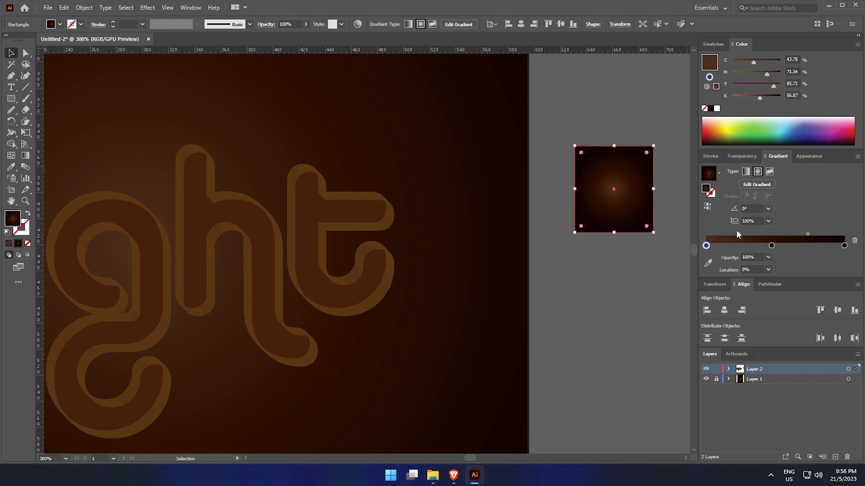
drag(771, 245, 772, 270)
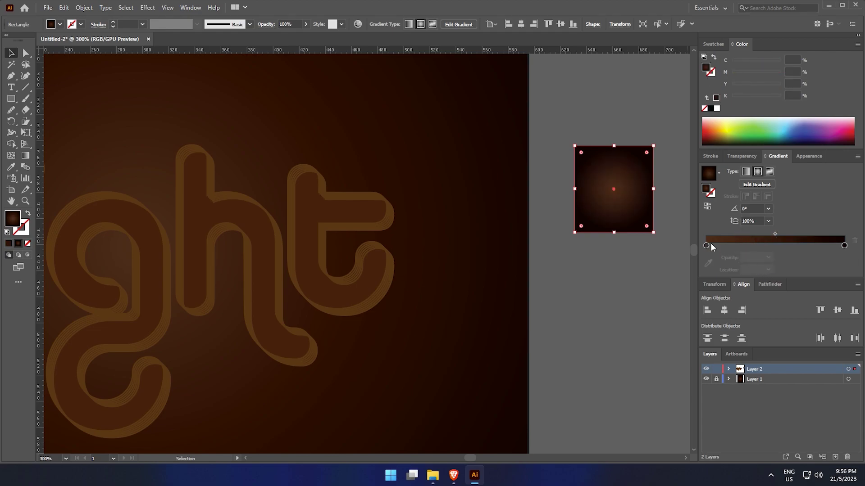
Lighten the gradient's first colour stop to K 27% and change the gradient type to linear
click(706, 246)
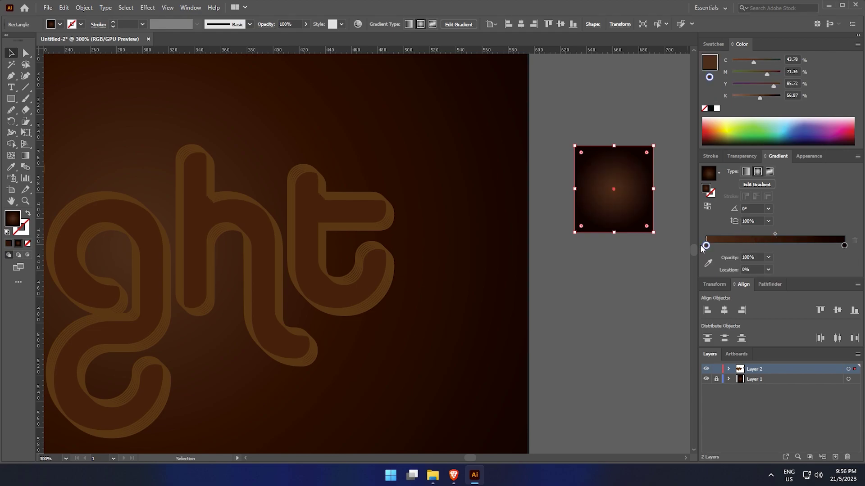
click(745, 97)
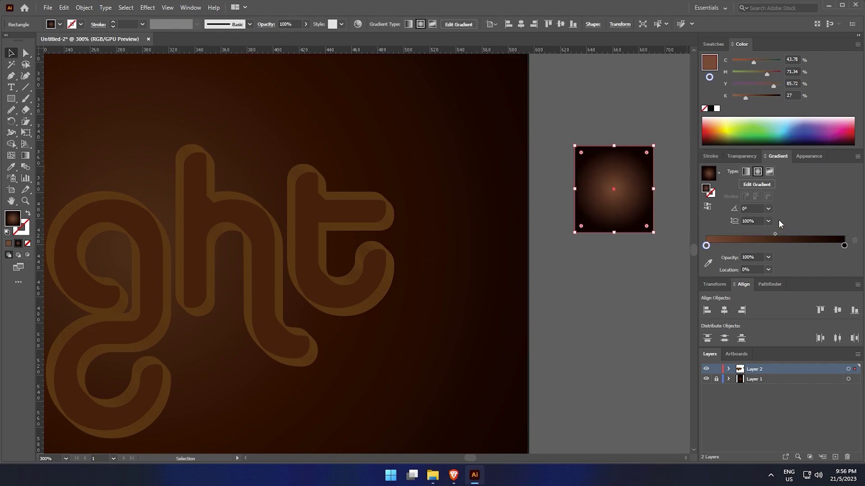
click(744, 171)
Replace the gradient's black end stop with a copy of the brown first stop and darken it to K 86%
click(844, 245)
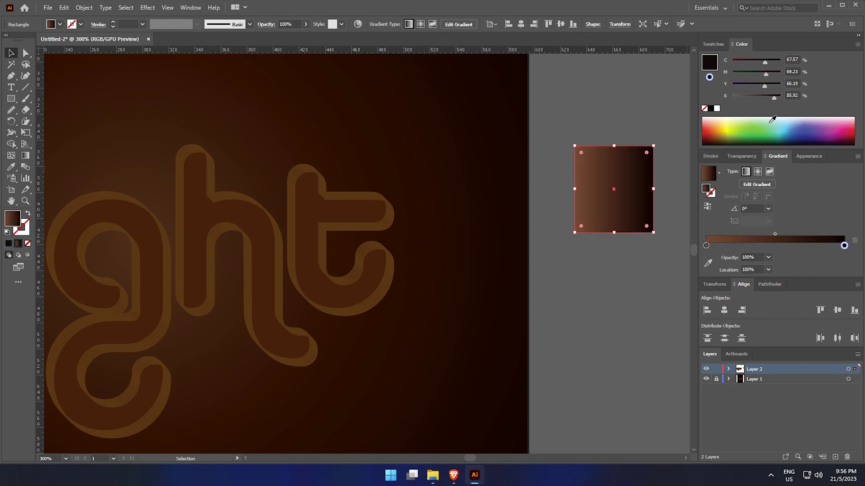
drag(706, 247, 749, 247)
drag(844, 246, 844, 274)
drag(748, 246, 852, 252)
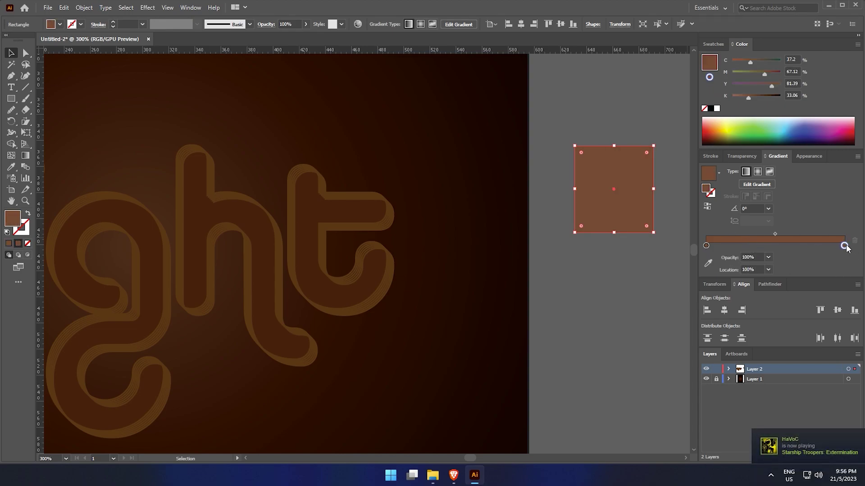
drag(766, 98, 773, 97)
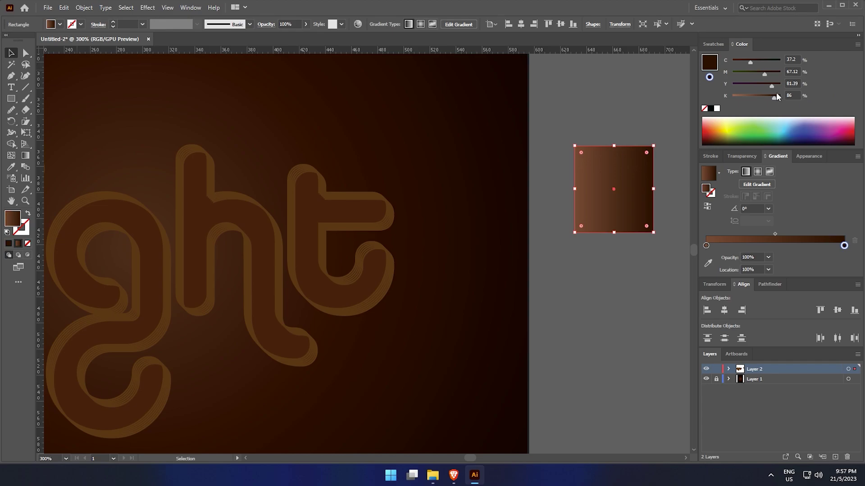
Save the rectangle's brown gradient as a new swatch with the default name and deselect the rectangle
click(717, 45)
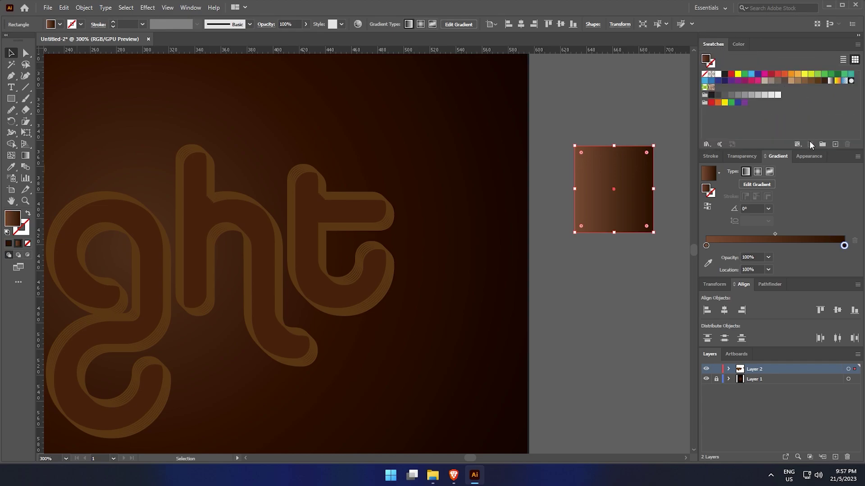
click(835, 144)
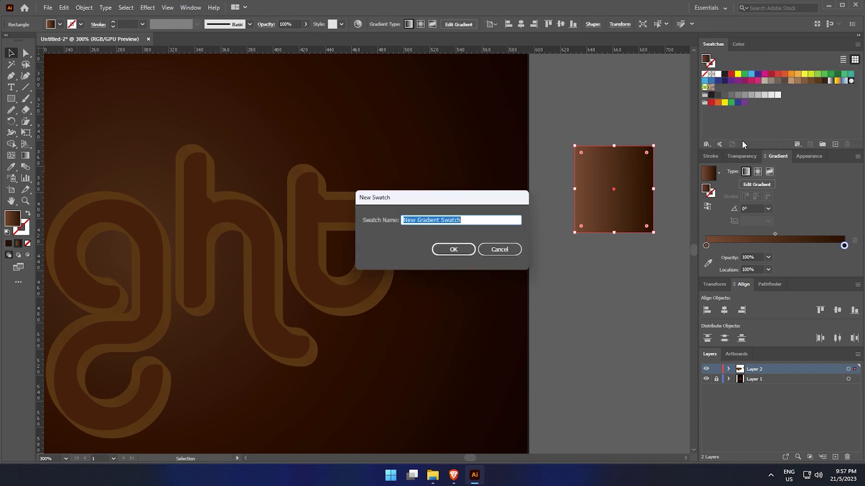
click(450, 249)
click(567, 272)
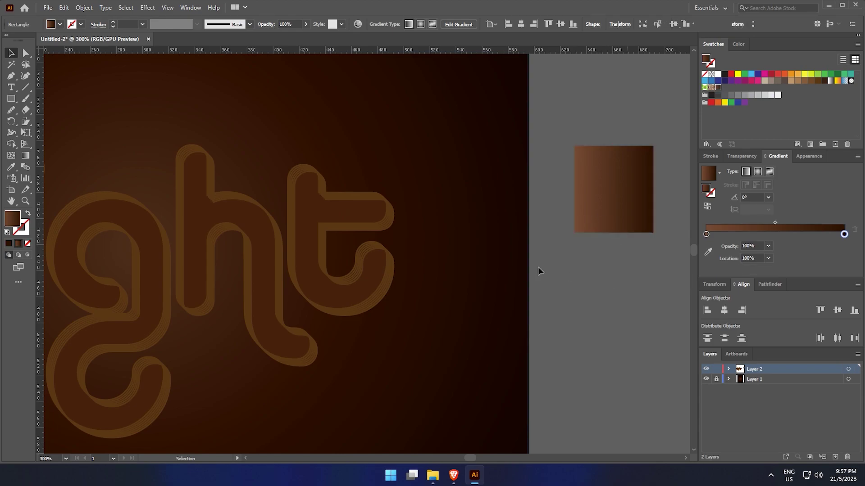
Apply the saved brown gradient swatch to the 1 pt stroke of the "night" text
click(362, 234)
click(802, 163)
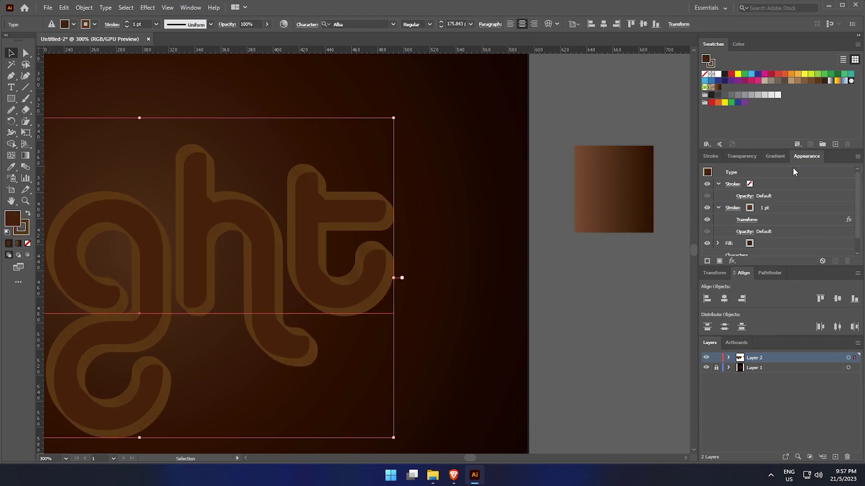
click(751, 208)
click(759, 209)
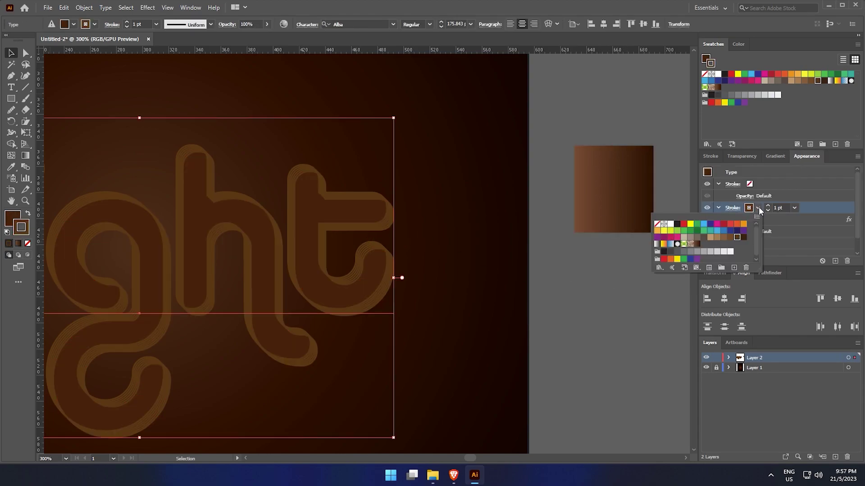
click(698, 244)
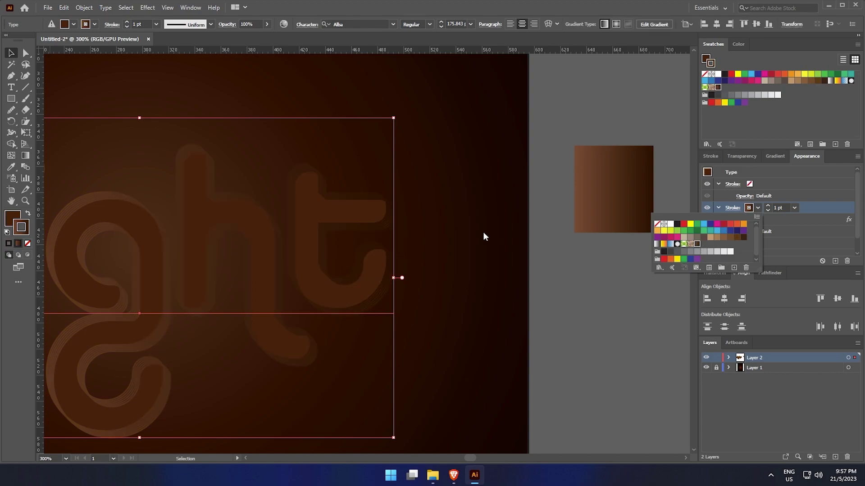
Try the stroke gradient at 90° and set its angle to -90°
click(768, 159)
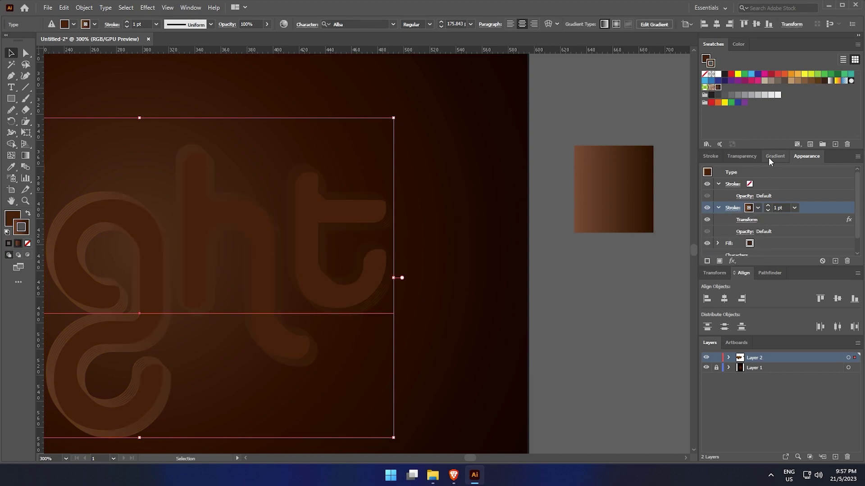
click(782, 160)
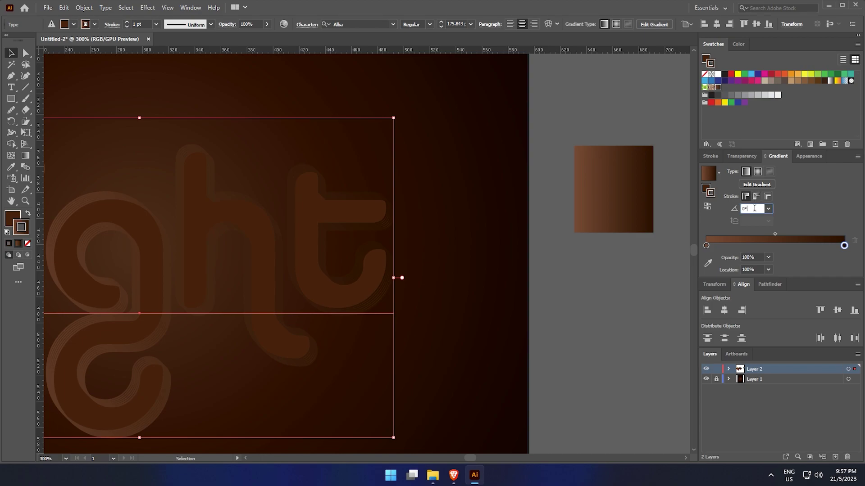
key(Return)
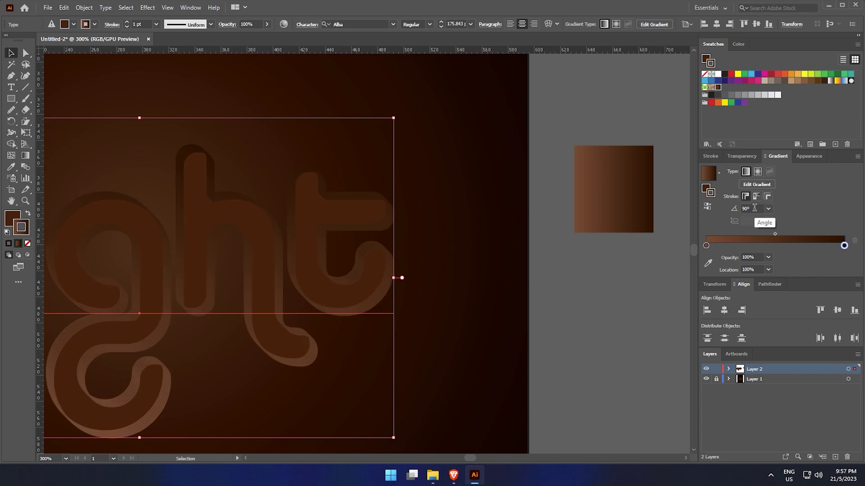
click(754, 208)
text(-90)
key(Return)
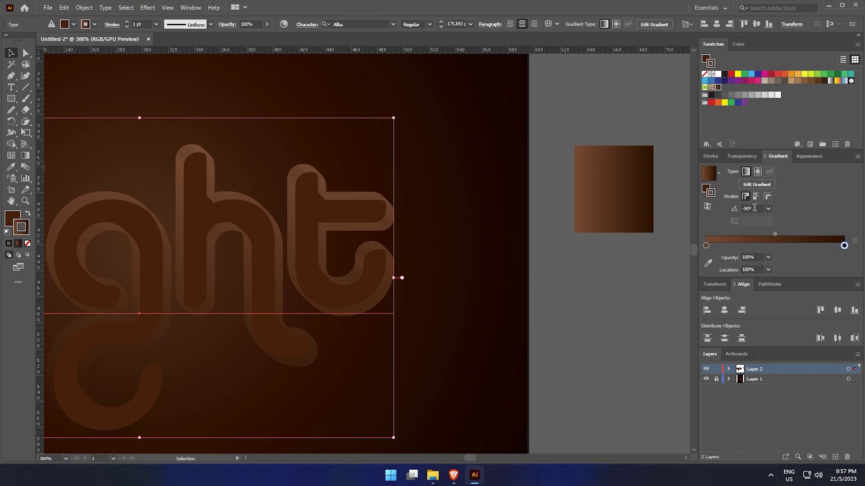
Lighten the dark end stop of the stroke gradient by lowering its black value, and deselect the text
double_click(845, 247)
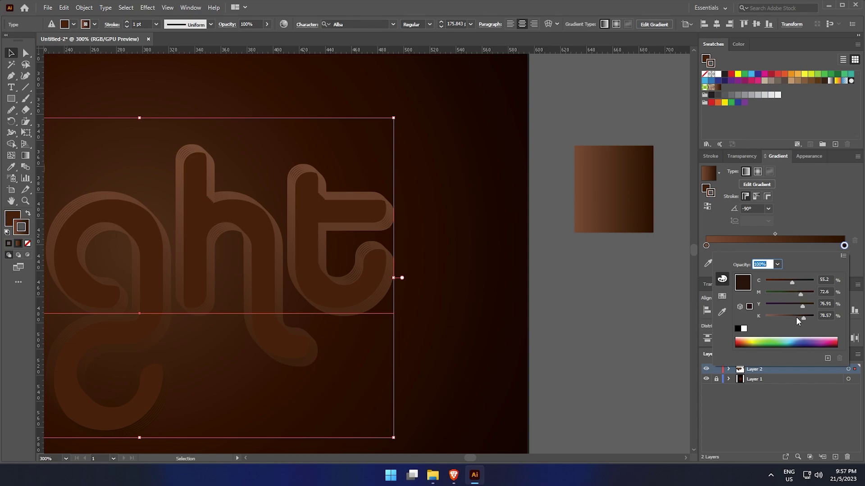
drag(796, 317, 796, 315)
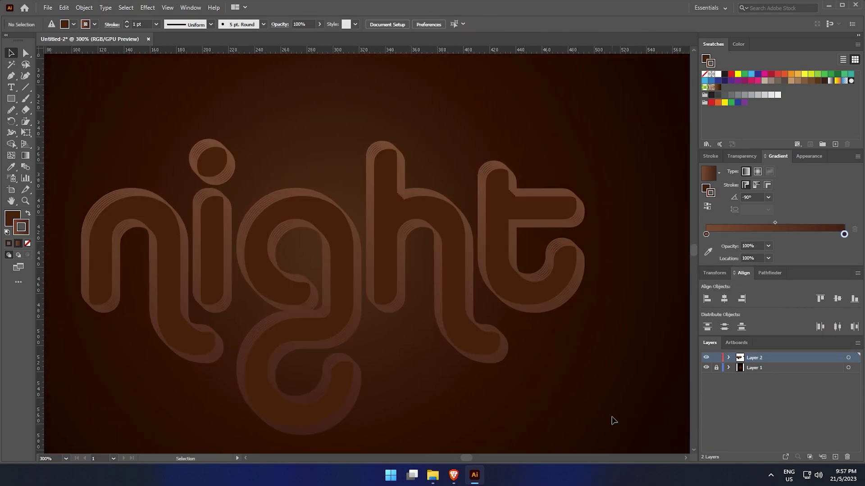
drag(632, 391, 616, 395)
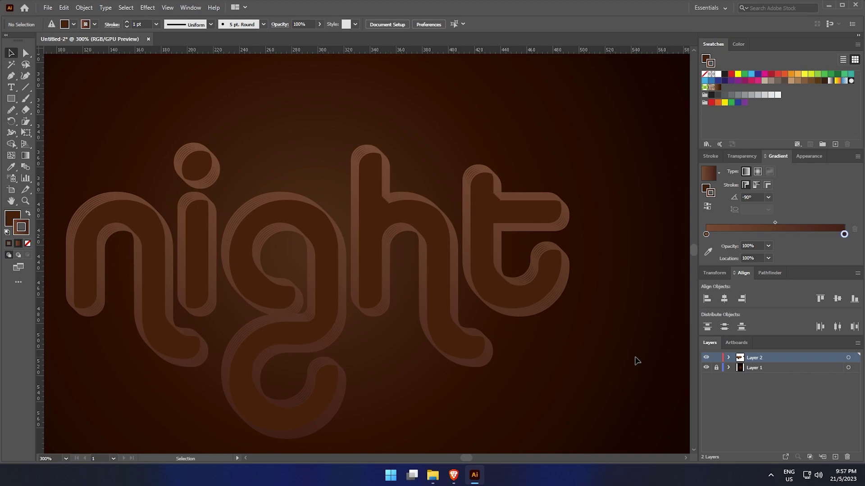
Replace the dark end stop of the "night" text's stroke gradient with a copy of the light brown stop
drag(638, 361, 512, 329)
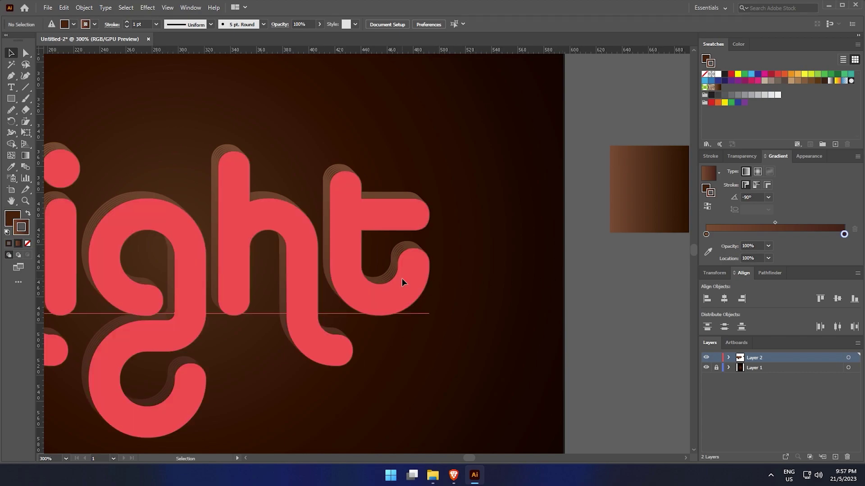
click(402, 279)
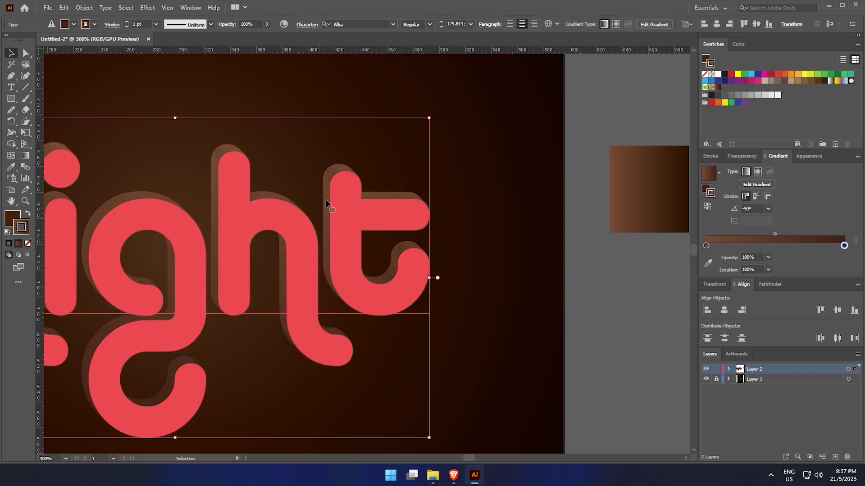
click(708, 172)
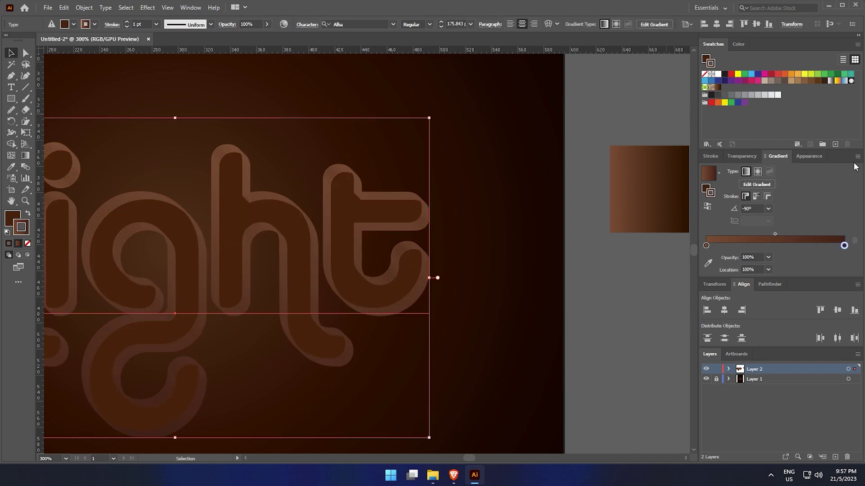
click(845, 254)
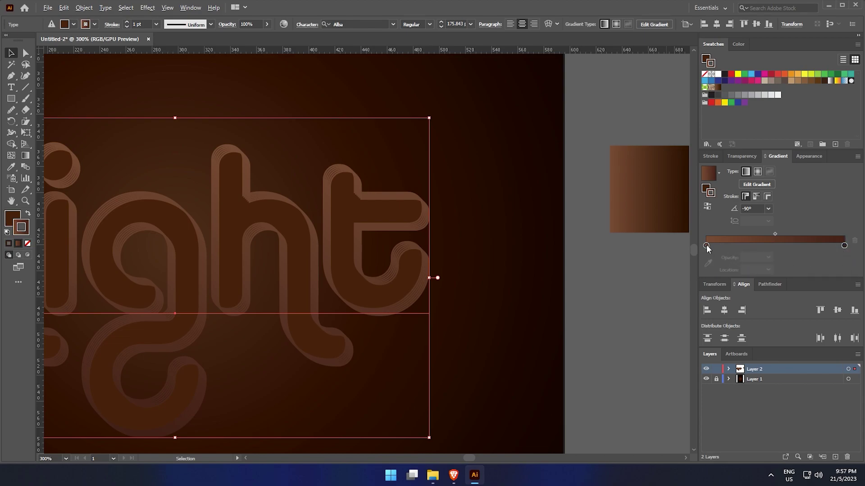
drag(706, 246, 760, 248)
drag(844, 246, 850, 284)
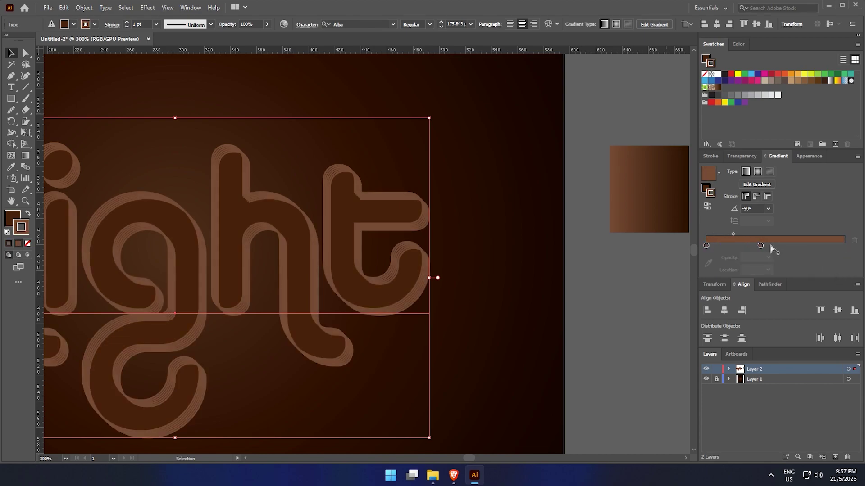
drag(760, 246, 845, 247)
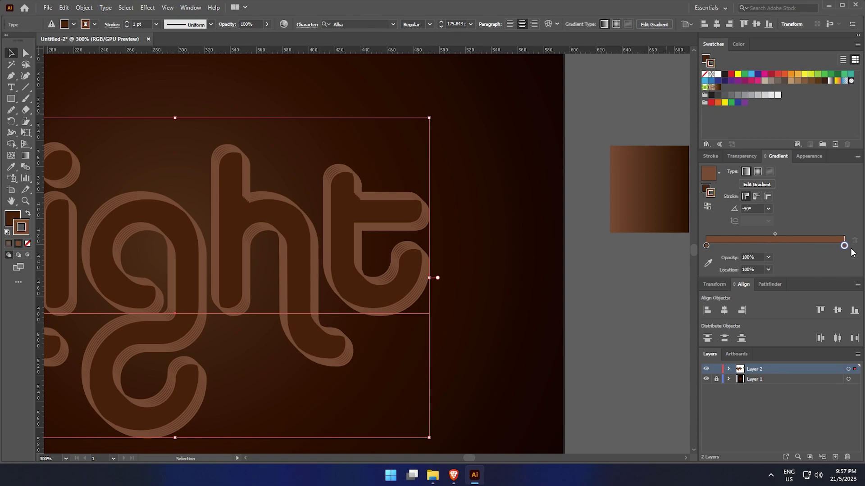
Darken the end stop of the text's stroke gradient by setting its black value to 51%
double_click(844, 246)
click(786, 316)
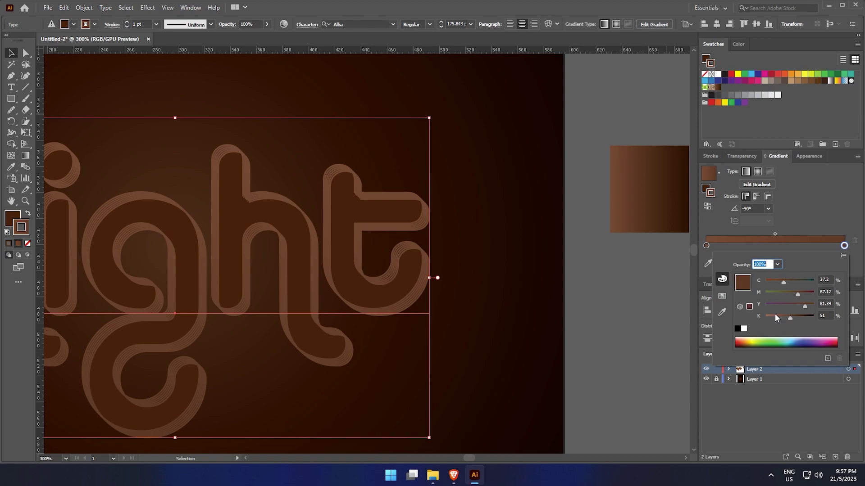
click(629, 298)
Duplicate the "night" text's brown fill and move one copy above the 1 pt stroke in the appearance stack
click(807, 156)
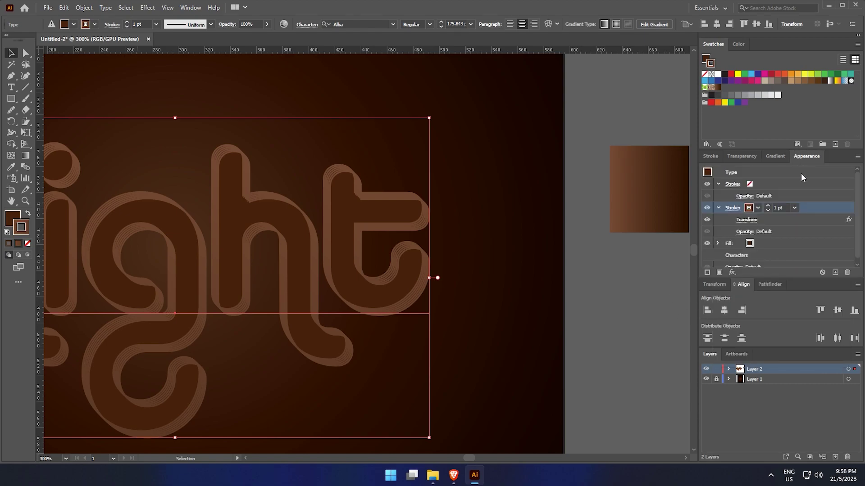
click(718, 208)
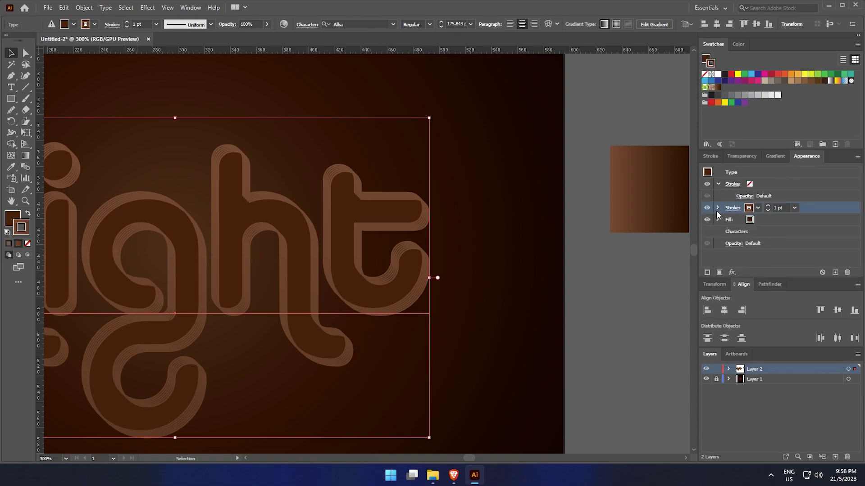
click(783, 219)
click(834, 272)
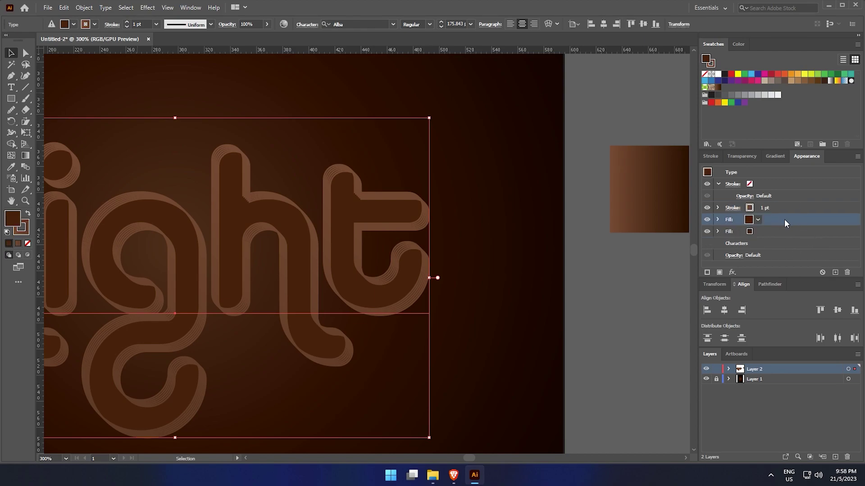
mouse_move(784, 218)
mouse_down()
mouse_move(786, 204)
mouse_move(775, 208)
mouse_up()
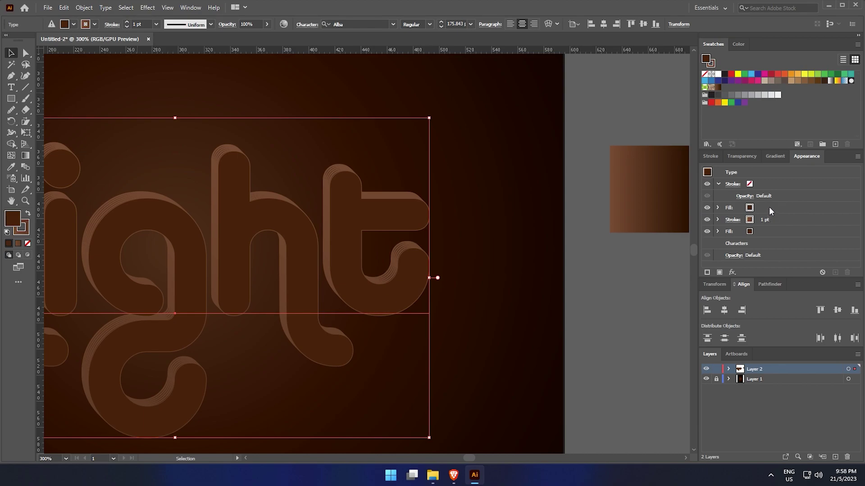
Set the text's upper fill, above the 1 pt stroke, to the orange swatch
click(769, 207)
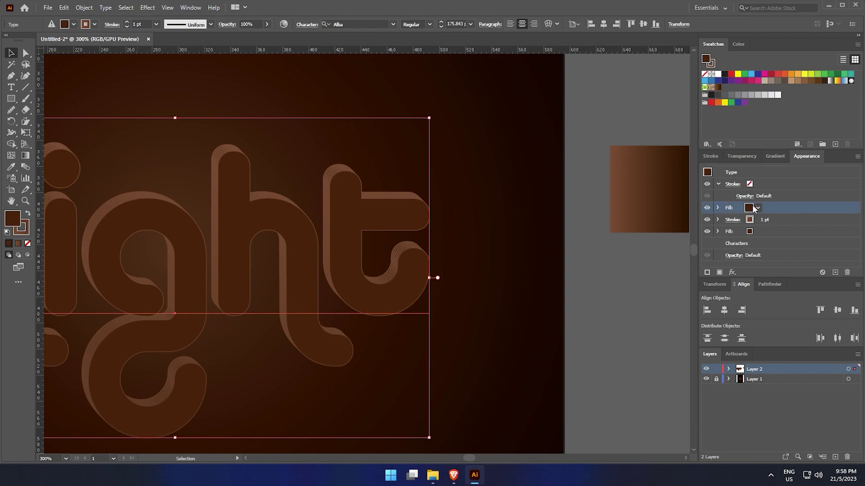
click(754, 207)
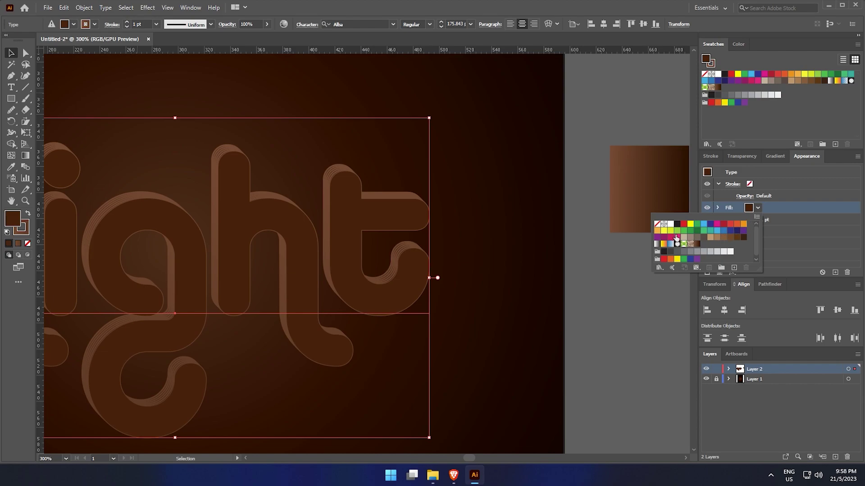
click(744, 224)
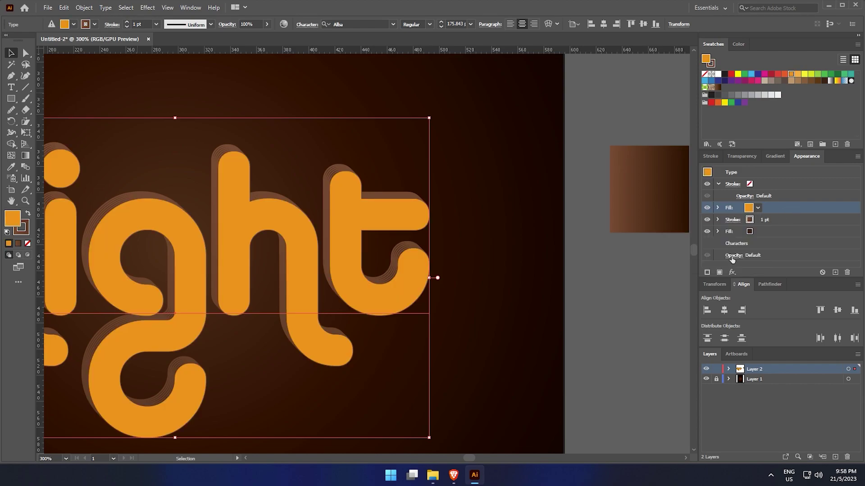
Add an Offset Path effect of -10 px with miter joins to the text's orange fill
click(732, 272)
mouse_move(750, 89)
click(694, 91)
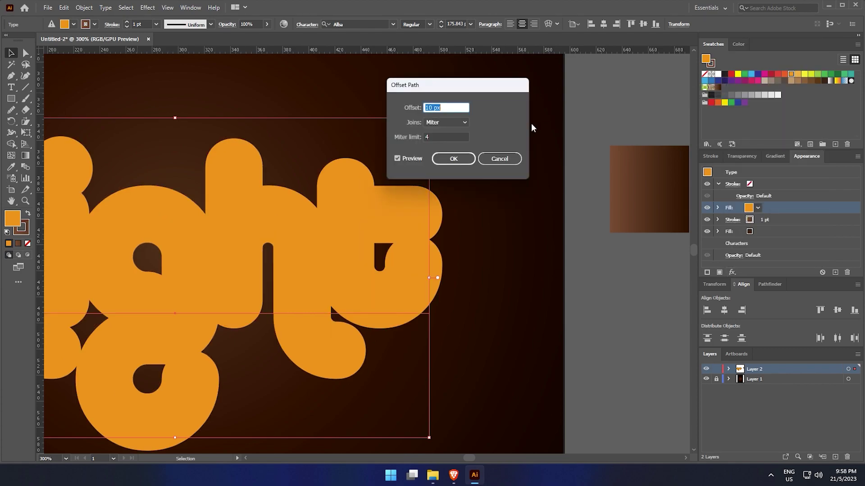
key(Down)
key(Down)
key(Down)
key(Down)
key(Down)
key(Down)
key(Down)
key(Down)
key(Down)
key(Down)
key(Down)
key(Down)
key(Down)
key(Down)
key(Down)
key(Down)
key(Down)
key(Down)
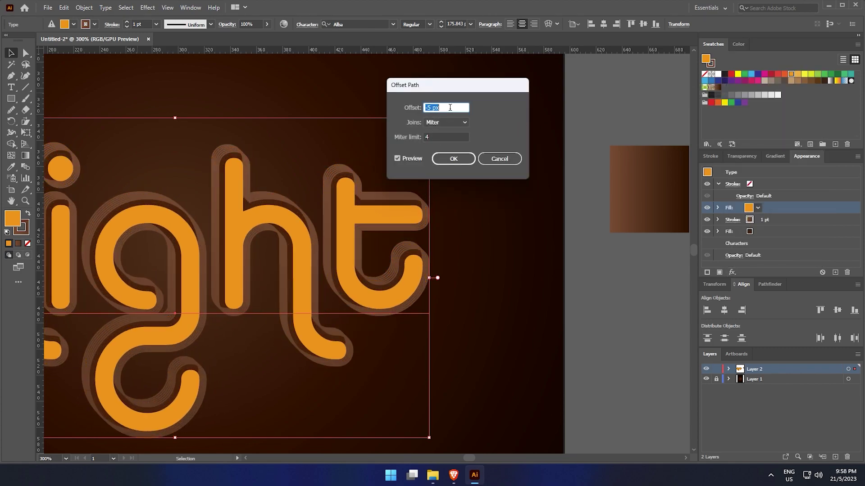
key(Down)
key(Down)
key(Down)
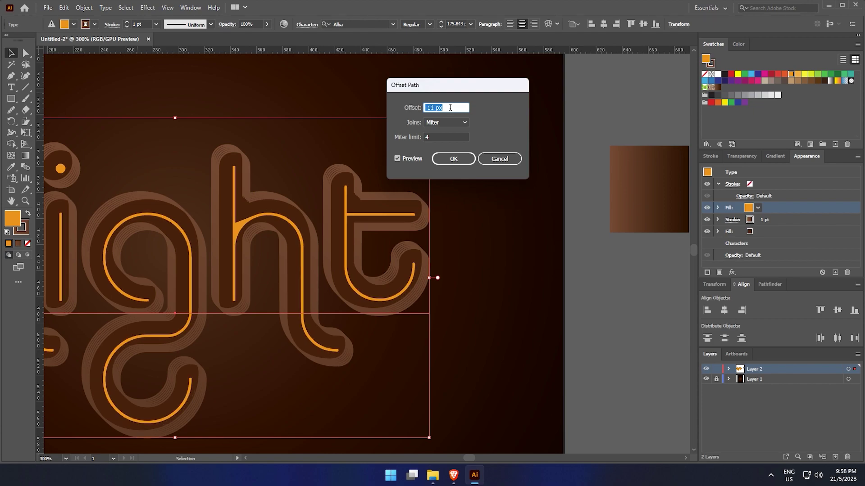
key(Up)
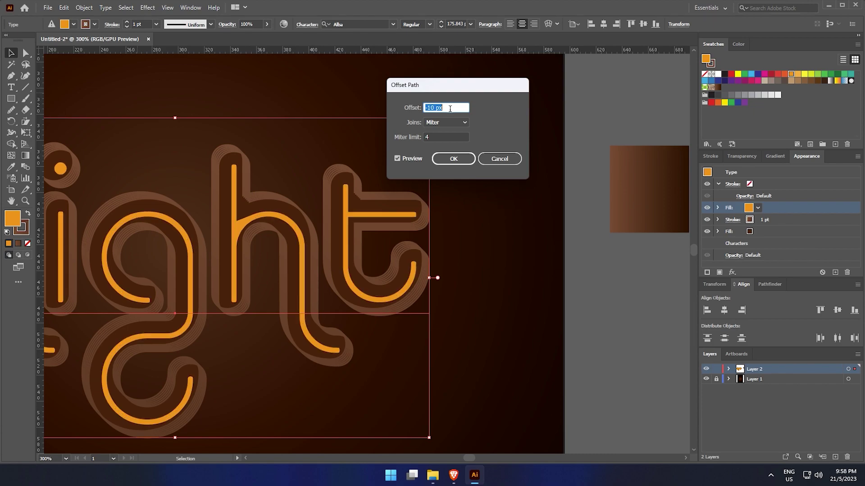
click(450, 159)
Add a Transform effect to the orange fill that moves it -3 px horizontally and -3 px vertically
click(718, 208)
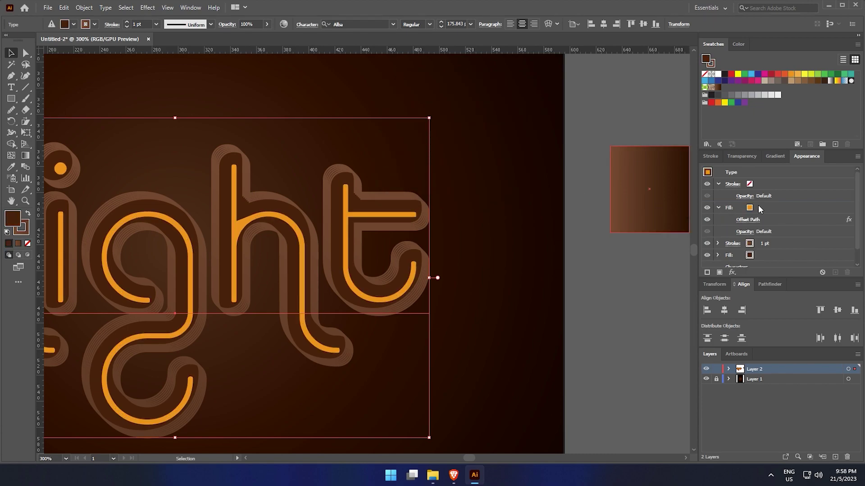
click(756, 208)
click(732, 272)
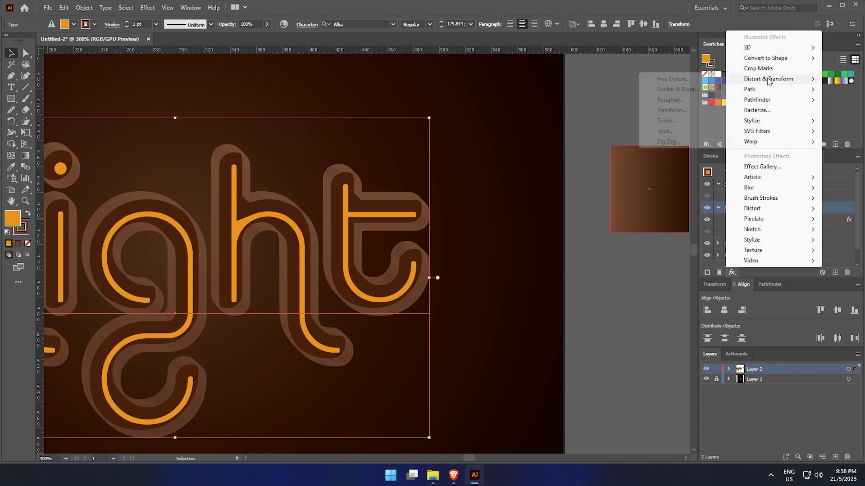
click(682, 110)
click(738, 126)
key(Down)
key(Down)
click(750, 139)
key(Down)
key(Down)
key(Down)
click(751, 125)
key(Down)
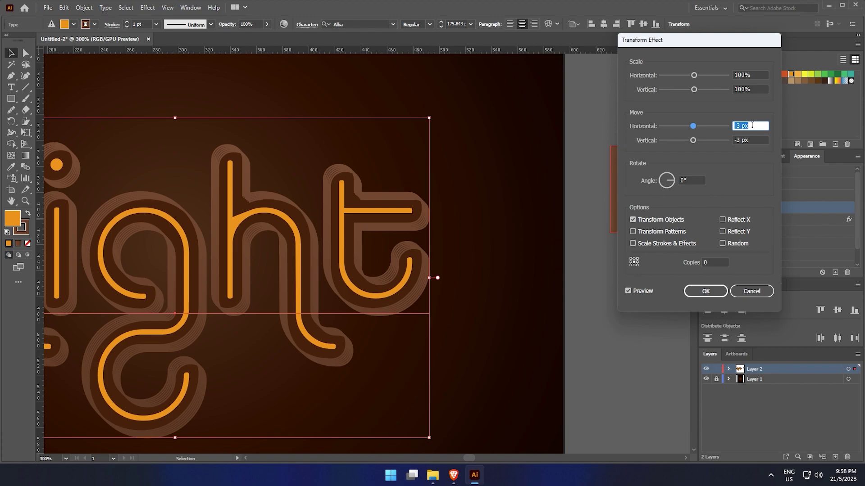
click(706, 291)
click(731, 272)
mouse_move(763, 188)
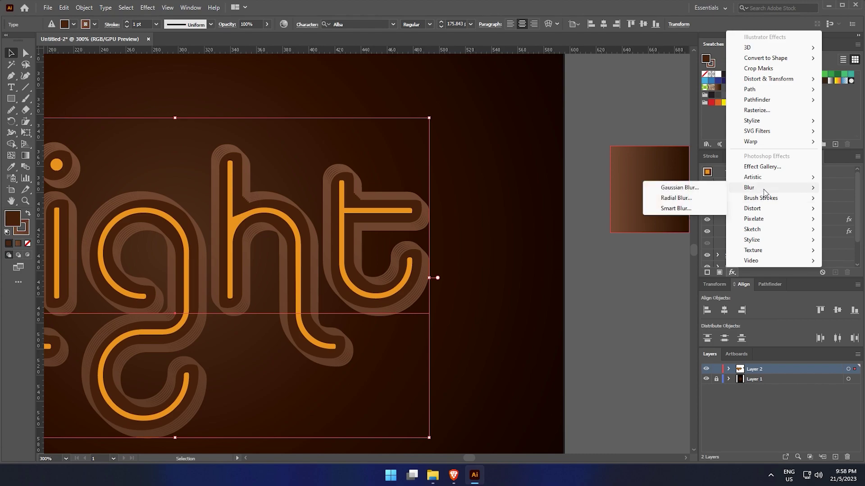
click(704, 188)
click(637, 211)
Add a Gaussian Blur effect with a radius of 9 pixels to the text's orange fill
click(761, 207)
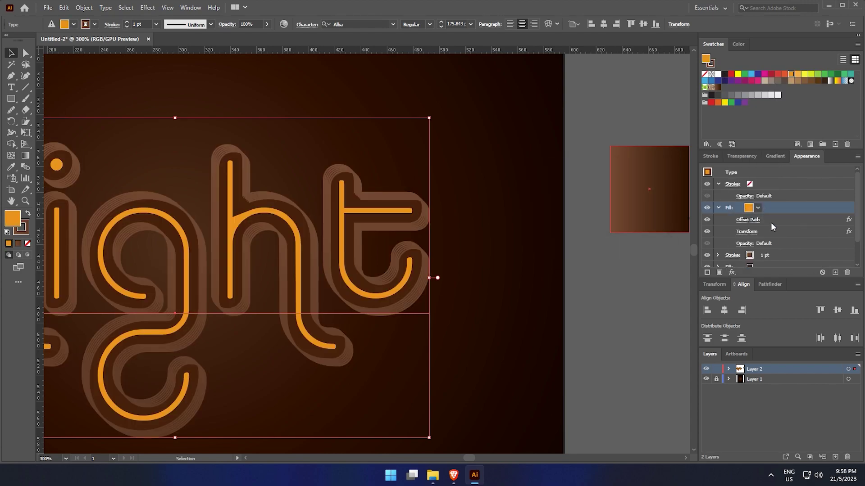
click(731, 273)
mouse_move(762, 188)
click(693, 188)
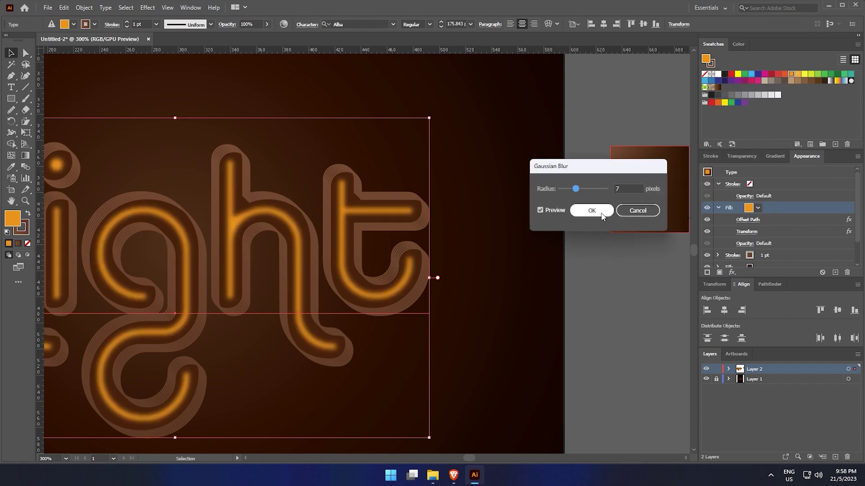
click(628, 187)
key(Up)
key(Up)
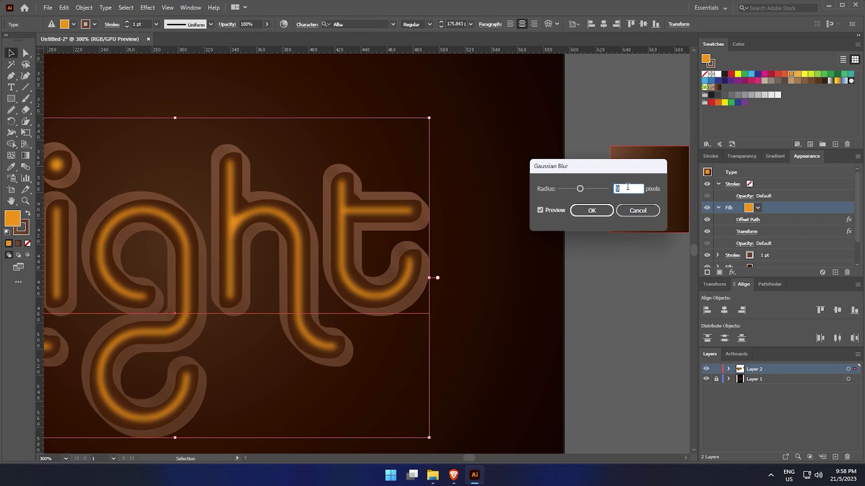
click(594, 212)
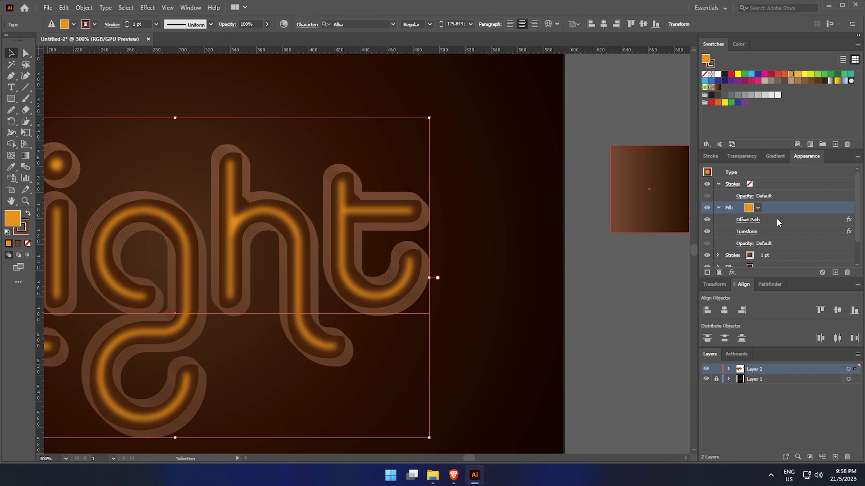
Duplicate the blurred orange fill and recolor the upper copy with the bright yellow swatch
click(768, 210)
click(835, 272)
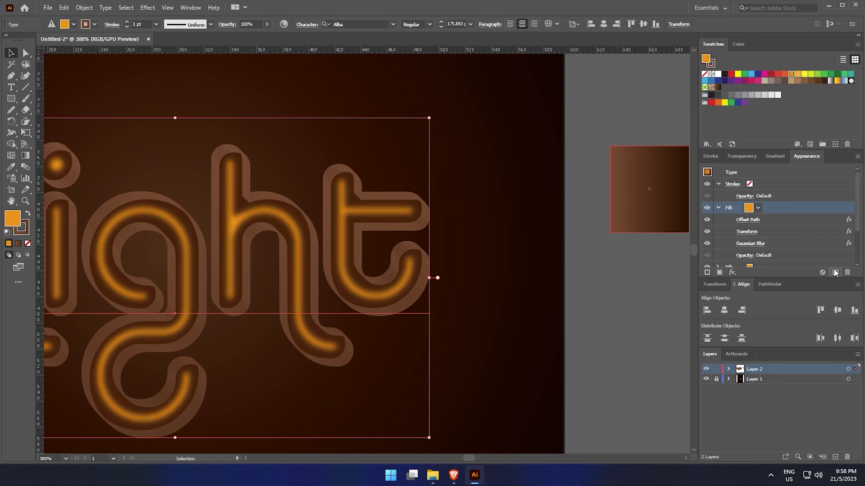
click(718, 208)
click(717, 208)
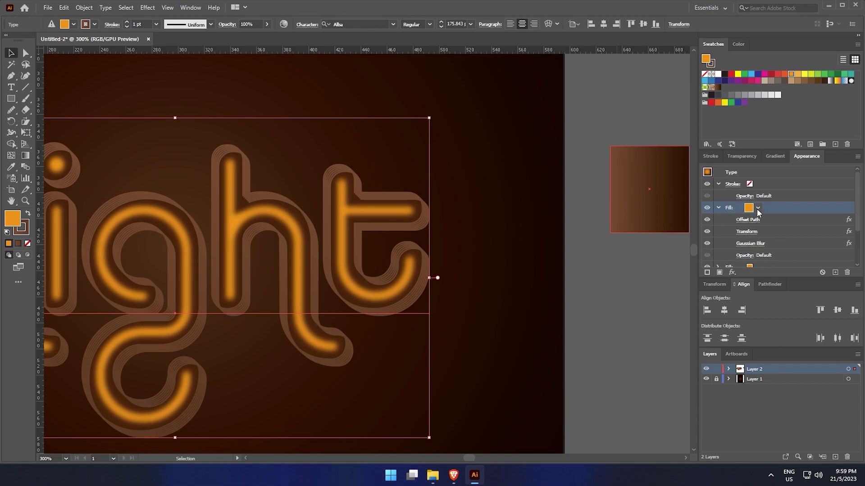
click(758, 208)
click(658, 232)
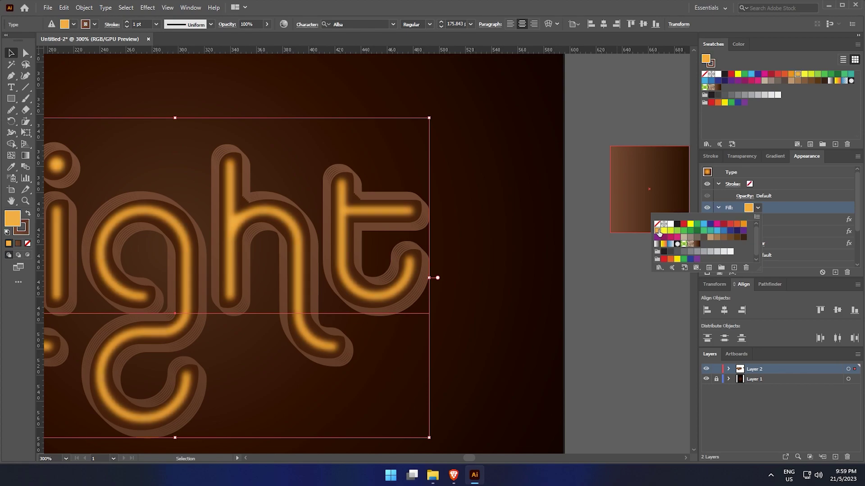
click(663, 231)
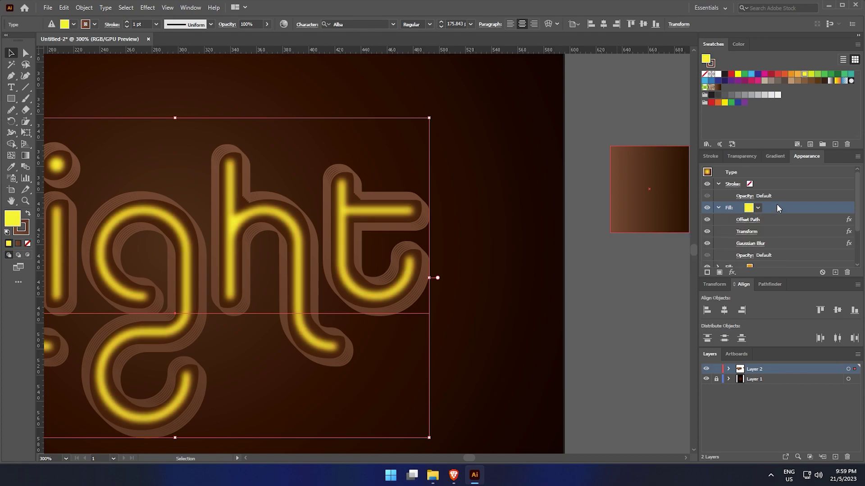
Set the Offset Path effect of the yellow fill to -11 px
click(748, 220)
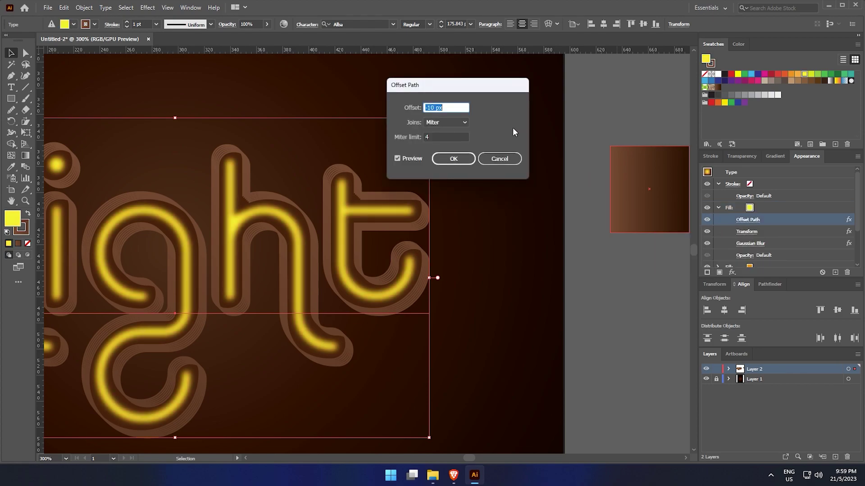
key(Down)
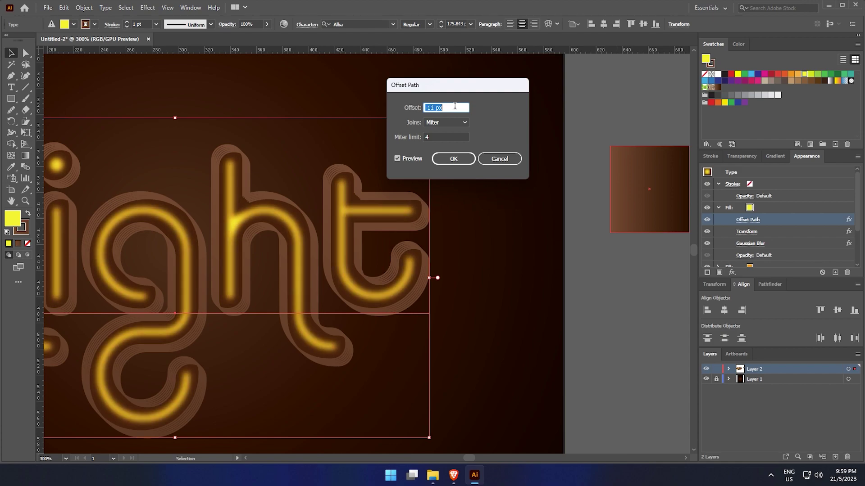
click(493, 160)
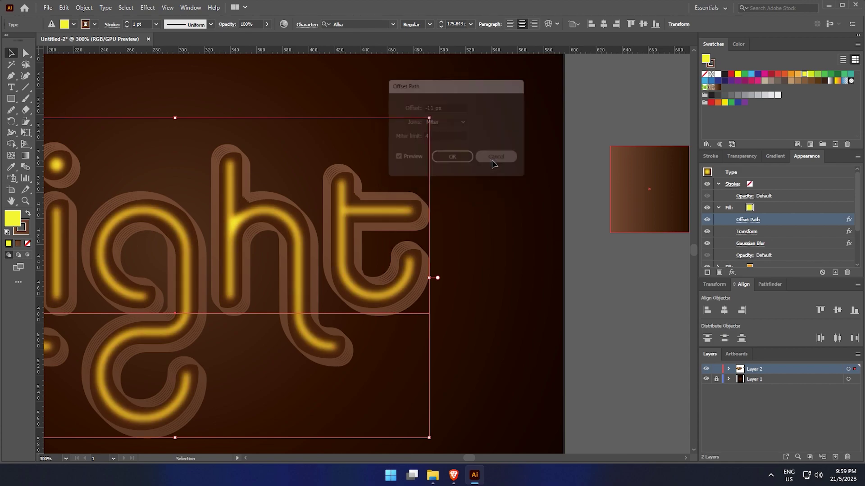
click(748, 221)
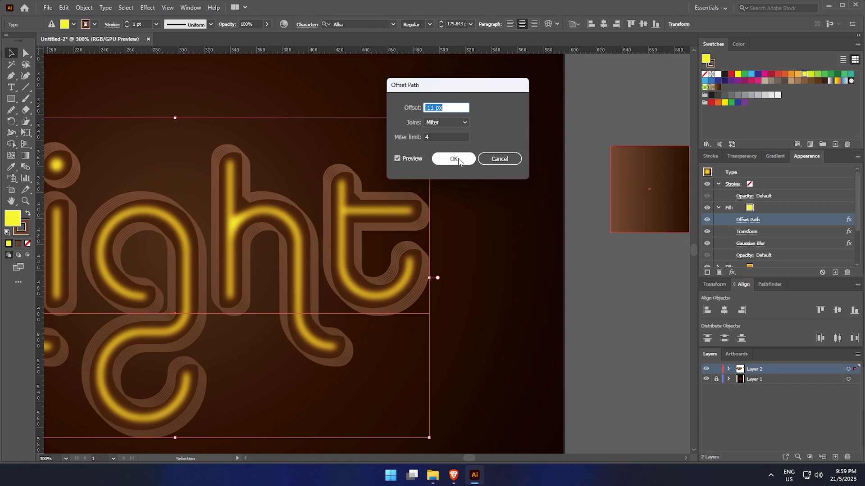
key(Return)
Set the Gaussian Blur radius of the yellow fill to 3 pixels
click(741, 230)
key(Return)
click(751, 244)
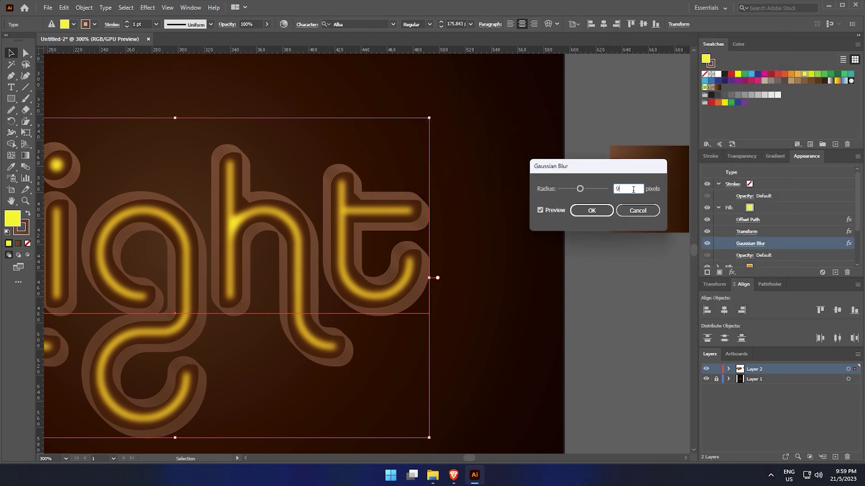
key(Down)
key(Down)
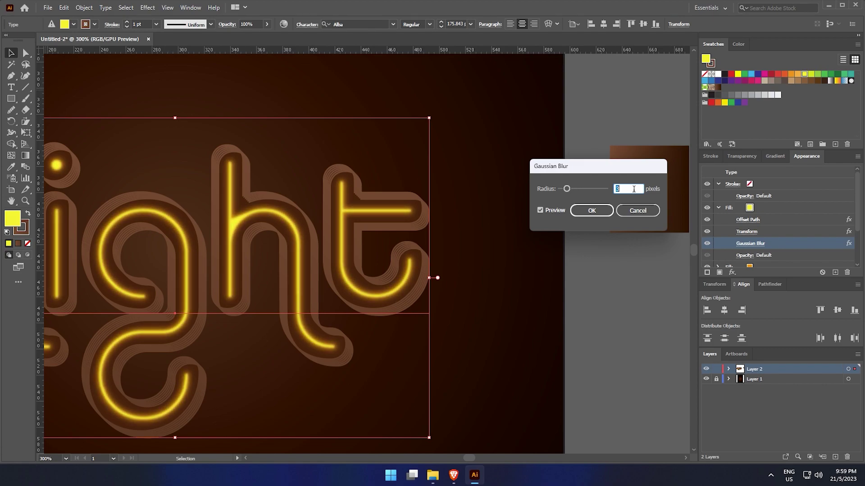
key(Down)
click(608, 213)
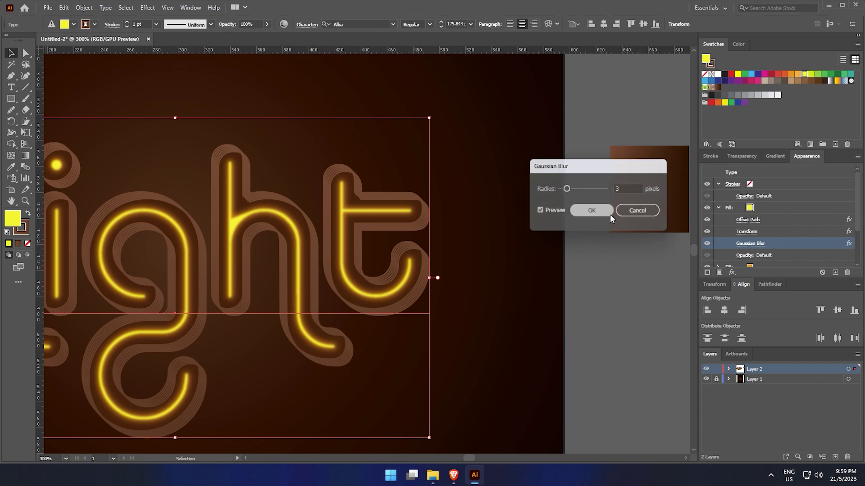
Set the orange fill's Transform effect to move -1 px horizontally and -2 px vertically
click(718, 208)
click(717, 220)
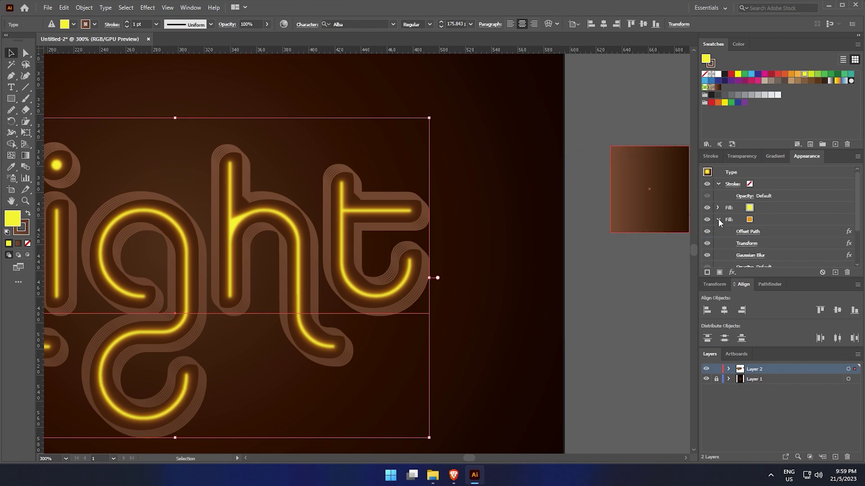
click(748, 244)
click(748, 126)
key(Up)
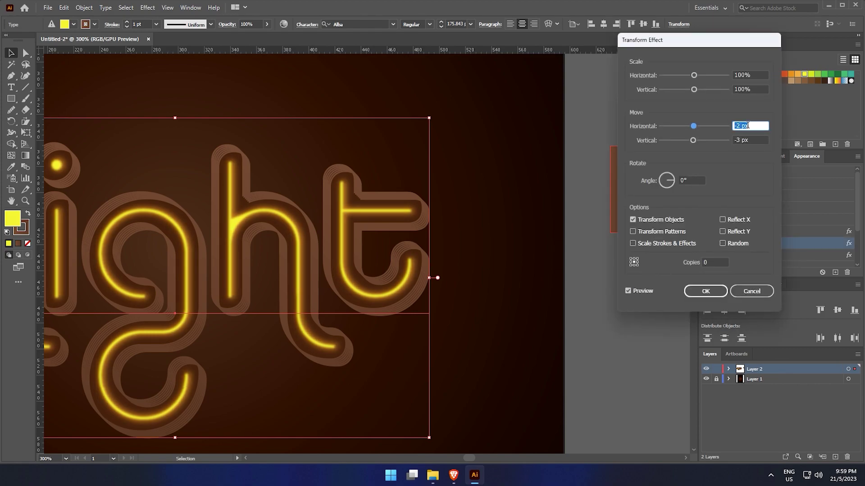
key(Up)
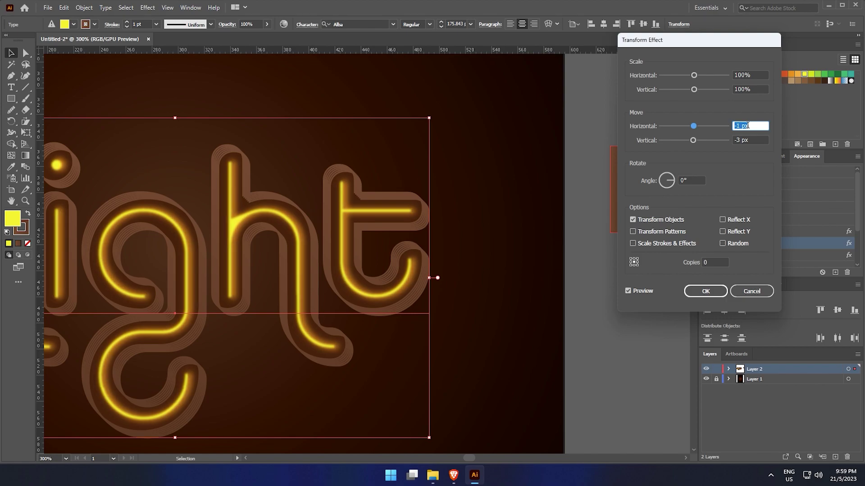
click(751, 140)
key(Up)
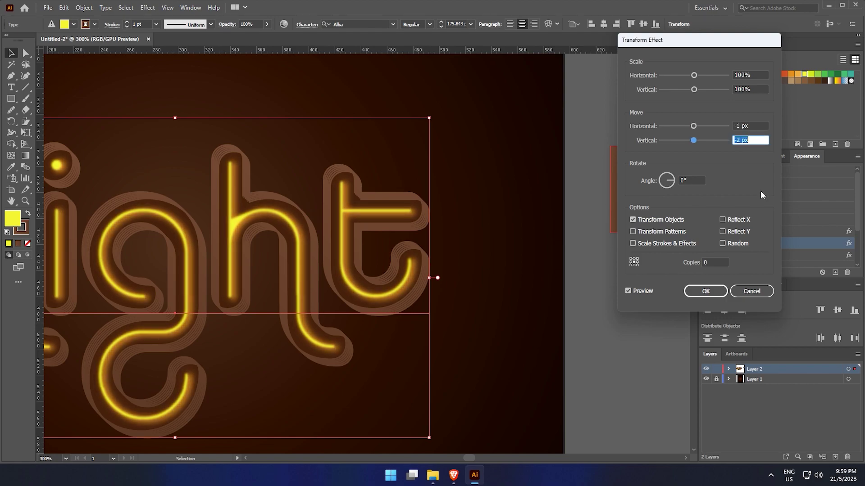
click(706, 291)
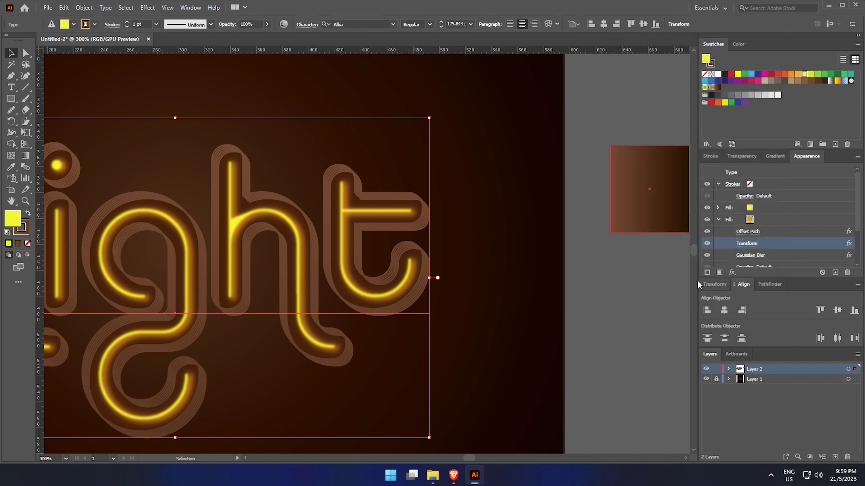
Duplicate the brown gradient stroke and recolor the upper copy with the tan swatch C=25 M=40 Y=65 K=0
click(718, 220)
click(766, 231)
click(833, 272)
click(754, 233)
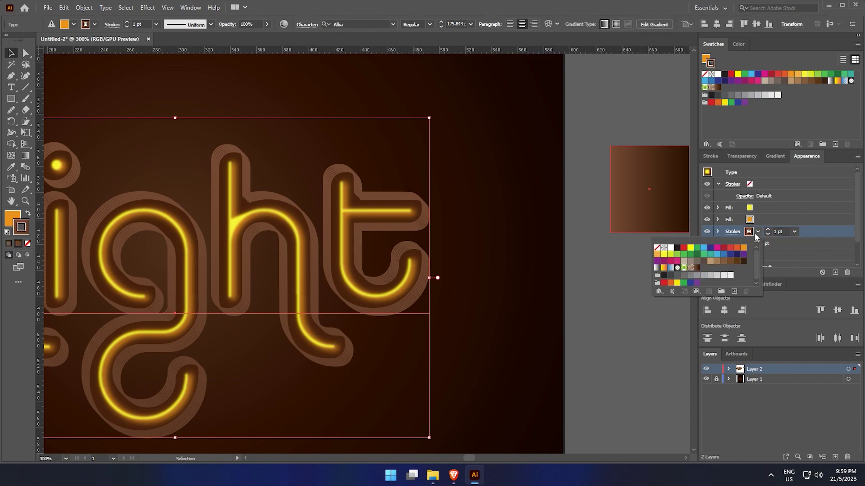
click(711, 261)
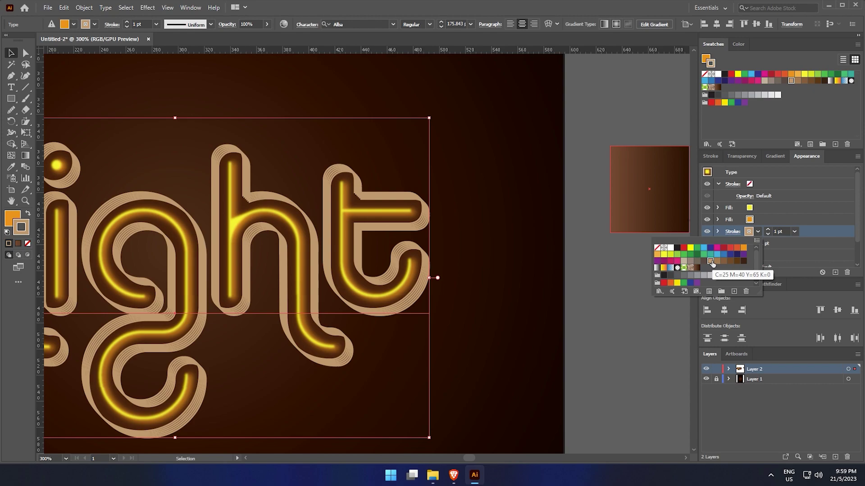
Set the number of copies in the tan stroke's Transform effect to 0
click(717, 232)
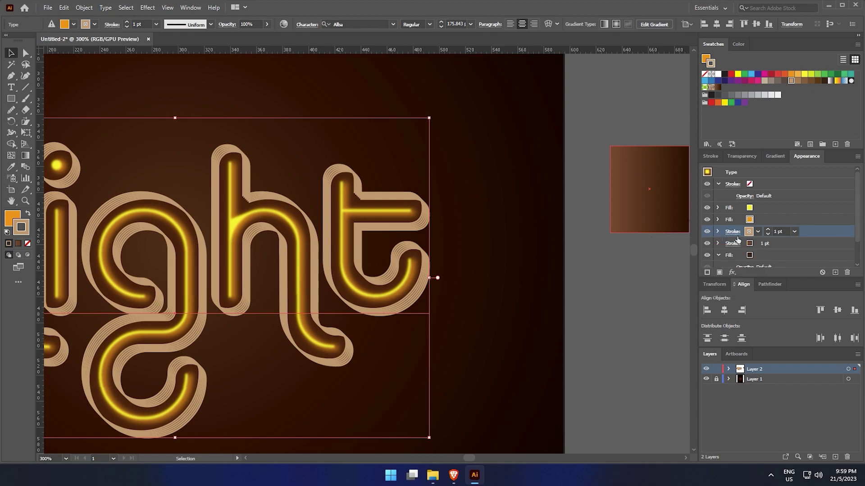
click(717, 232)
click(747, 243)
double_click(706, 263)
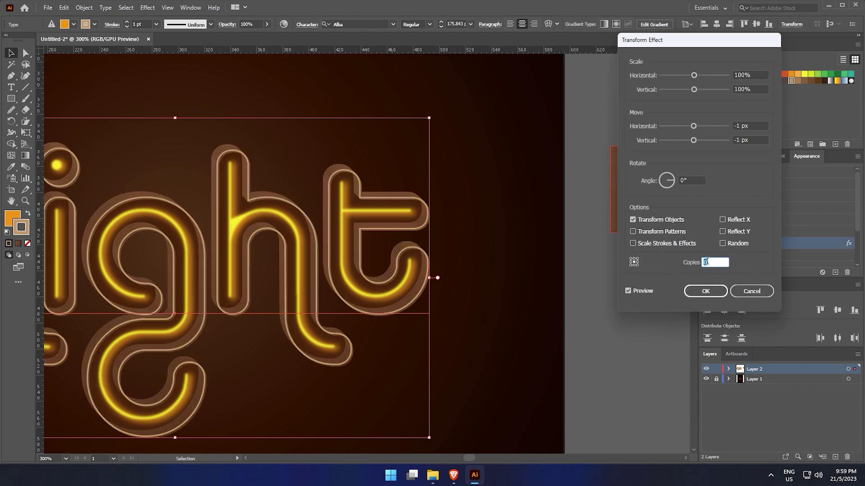
Set the tan stroke's Transform effect to move -5 px horizontally and -5 px vertically
click(747, 128)
key(Up)
key(Up)
key(Down)
key(Down)
key(Down)
key(Down)
key(Down)
key(Down)
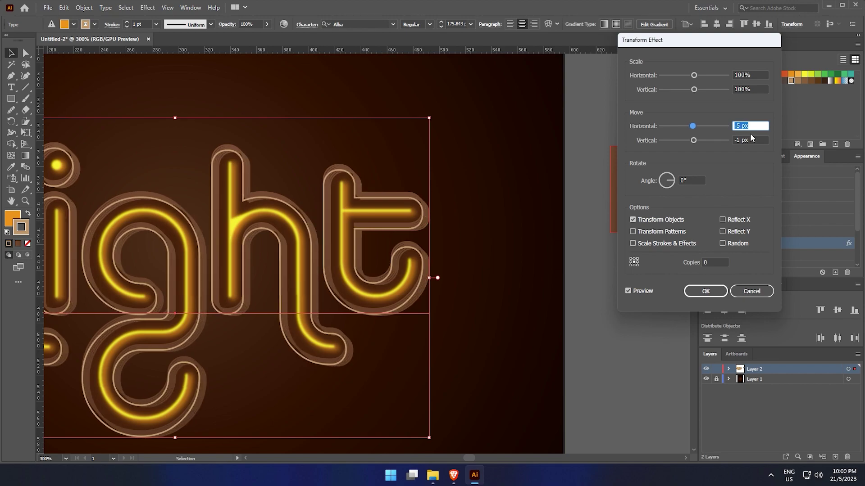
click(751, 139)
key(Down)
key(Down)
key(Down)
key(Down)
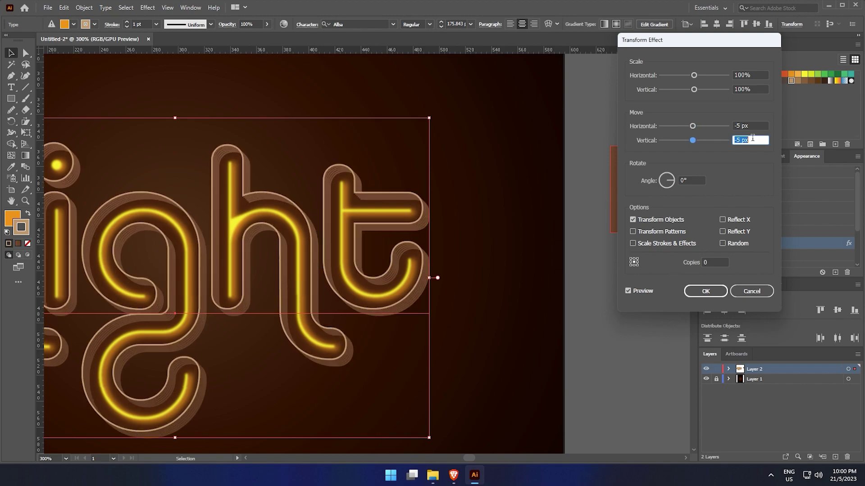
click(705, 291)
Recolor the tan stroke of the text with the light orange swatch
click(755, 231)
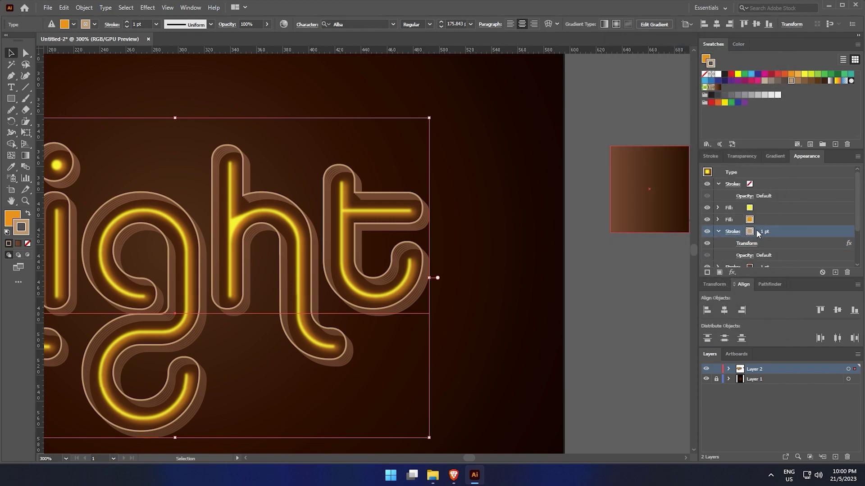
click(759, 231)
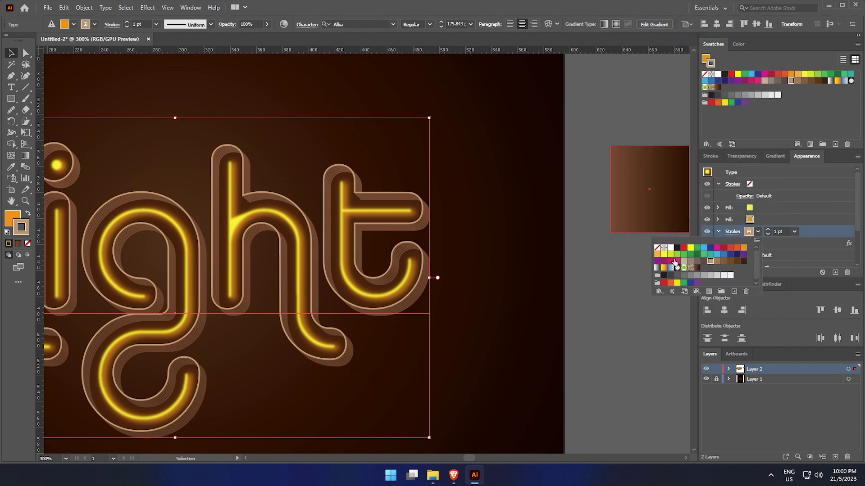
click(657, 255)
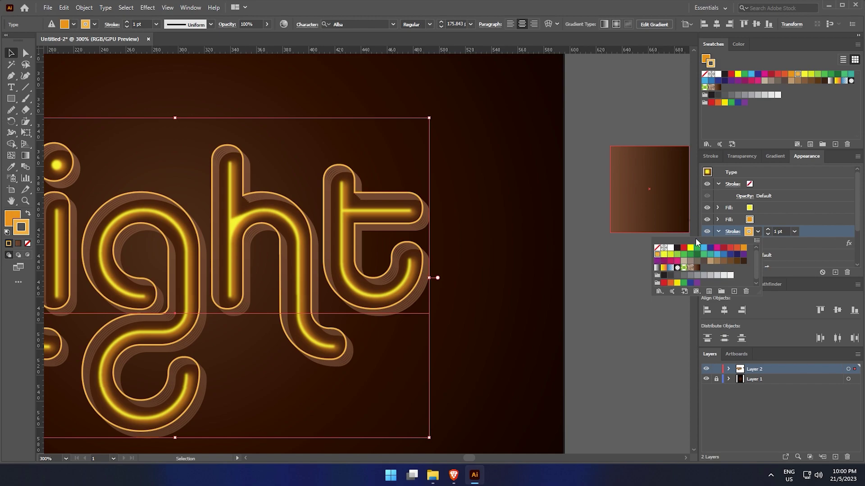
click(823, 233)
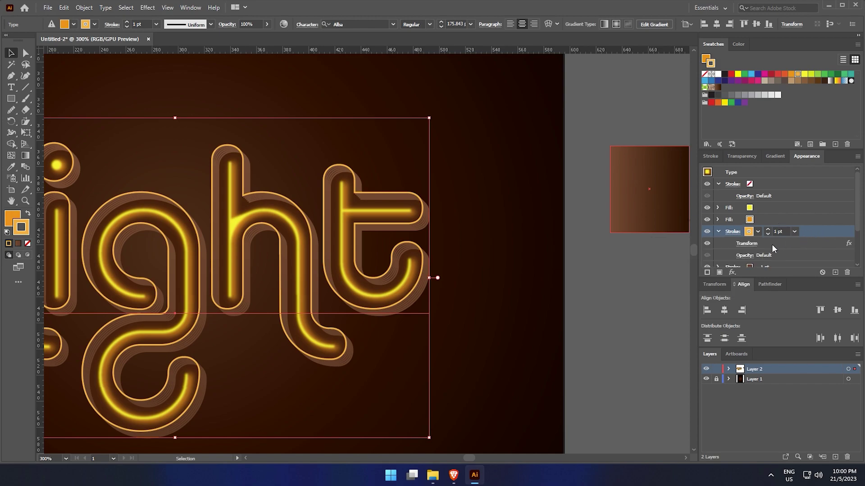
Add a Gaussian Blur effect with a radius of 3 pixels to the light orange stroke
click(741, 283)
click(741, 283)
click(742, 280)
drag(791, 279, 789, 307)
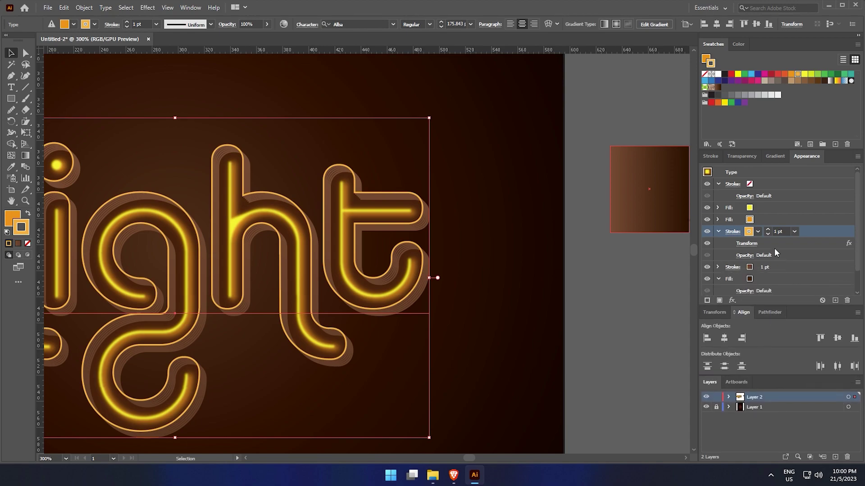
click(732, 301)
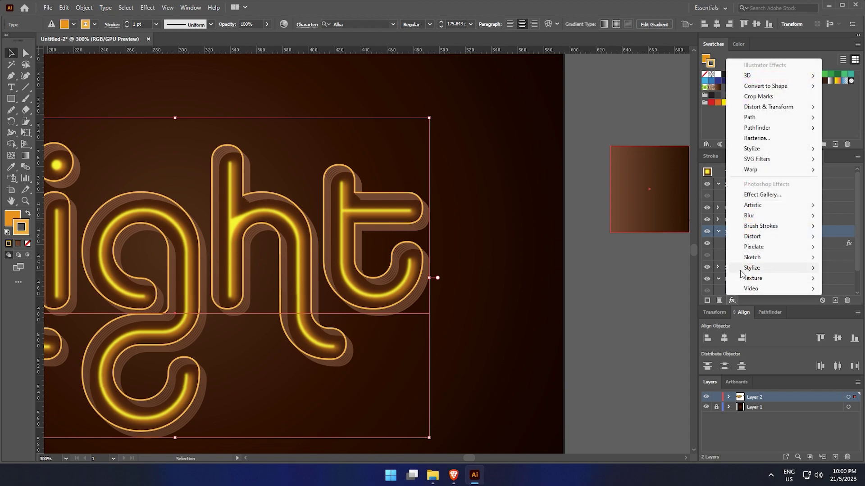
mouse_move(768, 217)
click(708, 217)
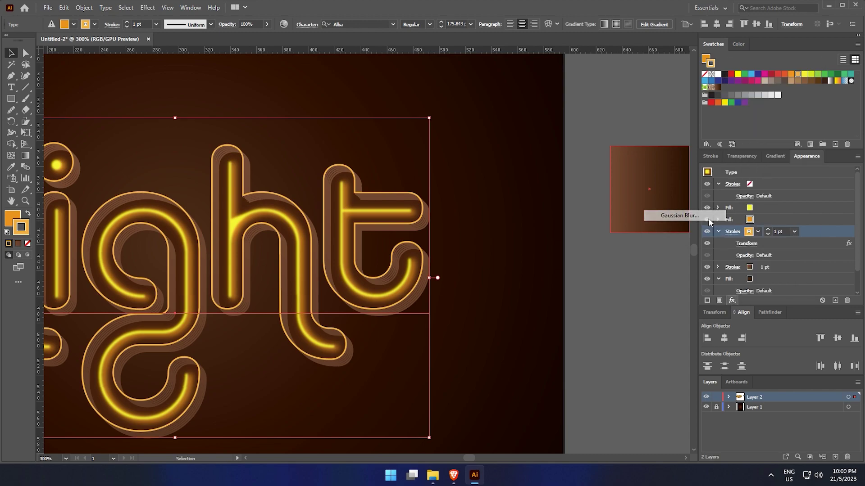
click(621, 188)
key(Down)
key(Up)
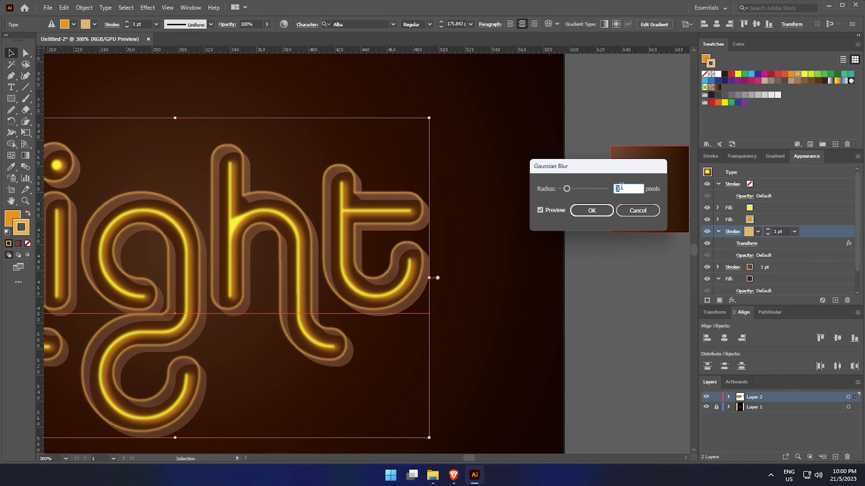
click(594, 211)
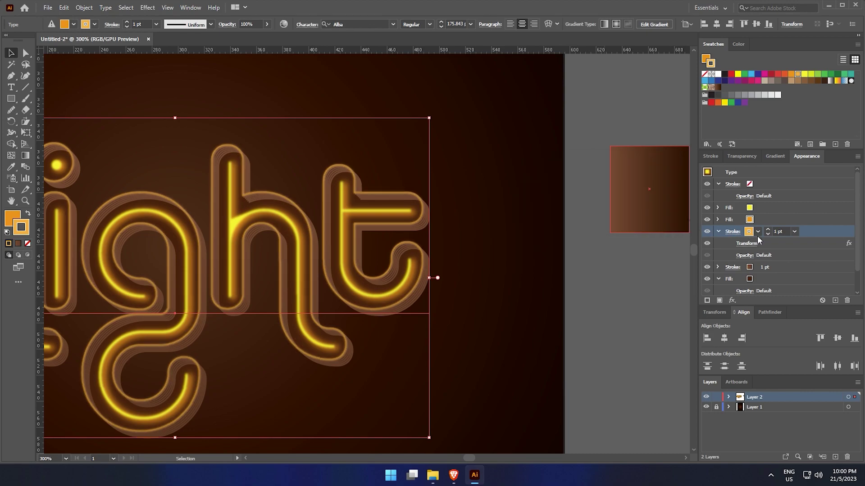
Duplicate the blurred light orange stroke and set the upper copy's Gaussian Blur radius to 1 pixel
click(782, 236)
click(835, 300)
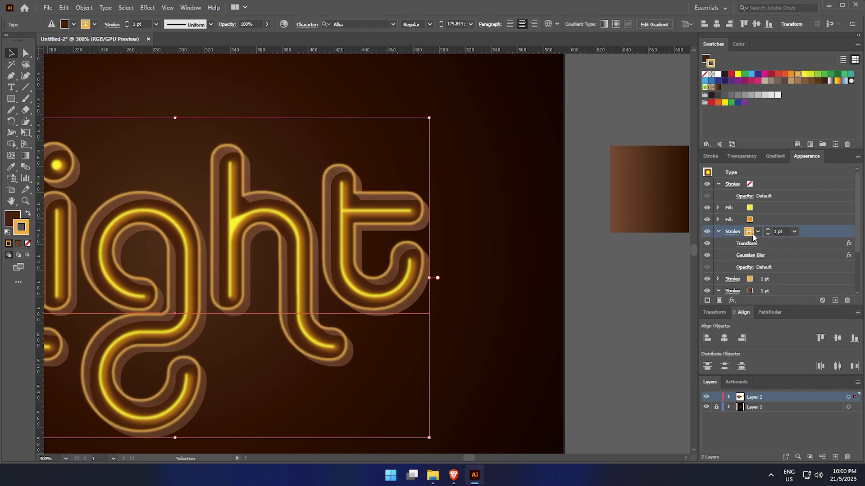
click(754, 255)
click(621, 186)
key(Down)
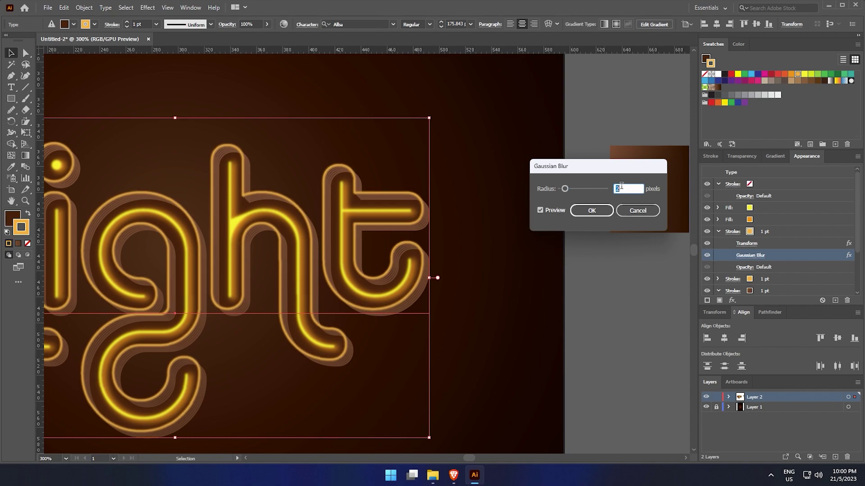
key(Down)
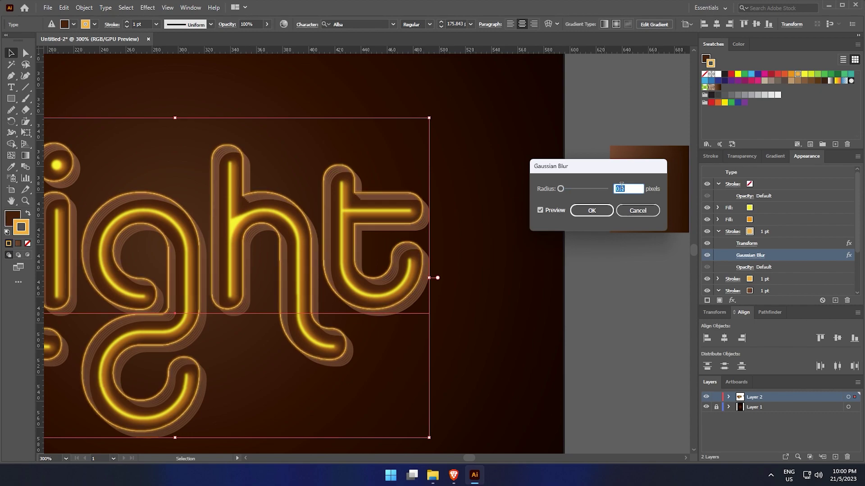
key(Up)
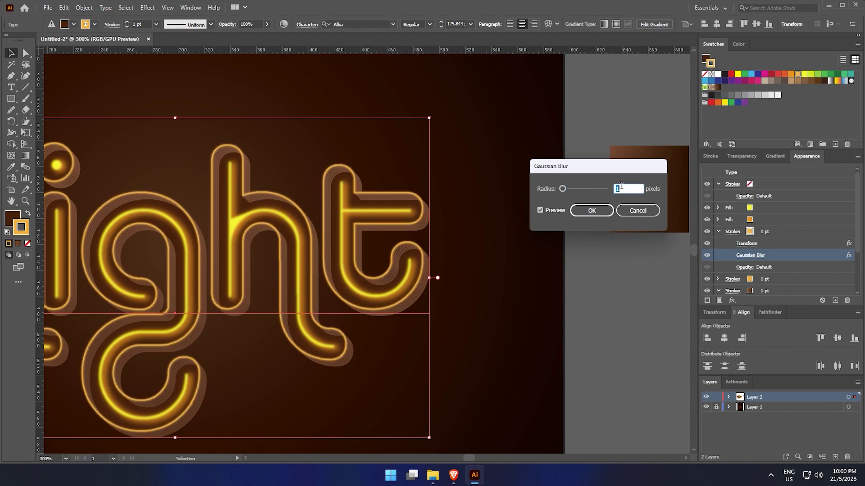
click(592, 210)
Reduce the upper light orange stroke's weight to 0.5 pt and deselect the text
click(765, 233)
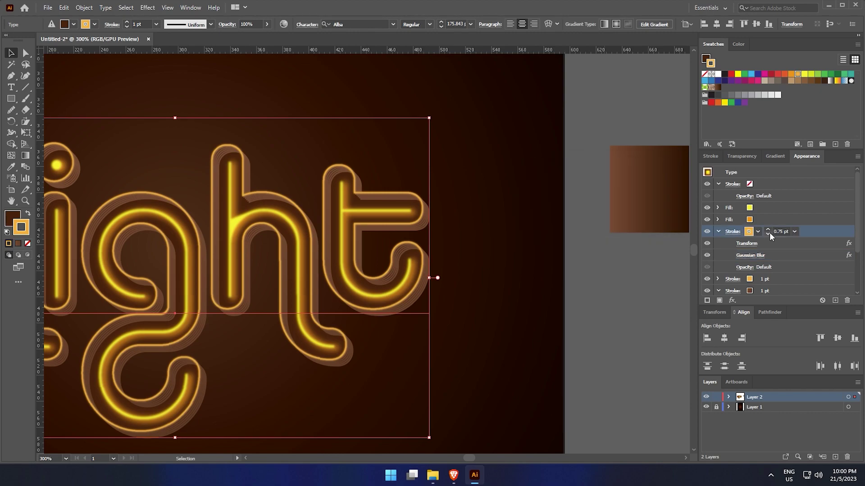
click(768, 234)
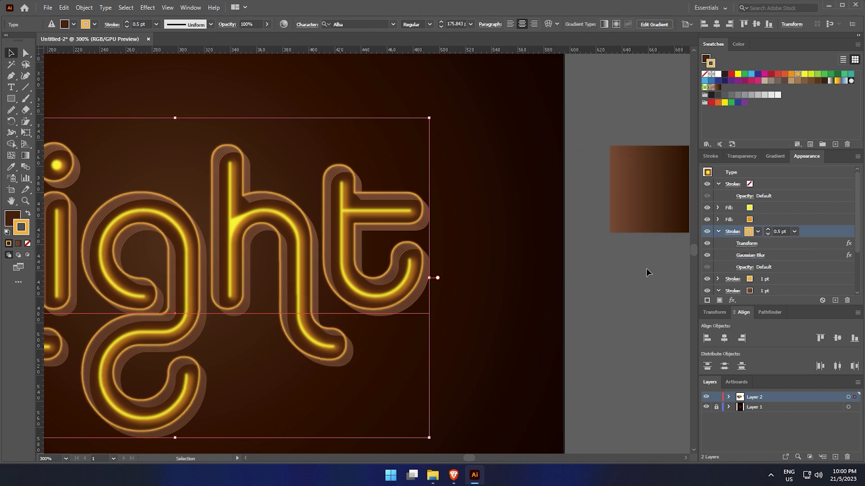
click(614, 274)
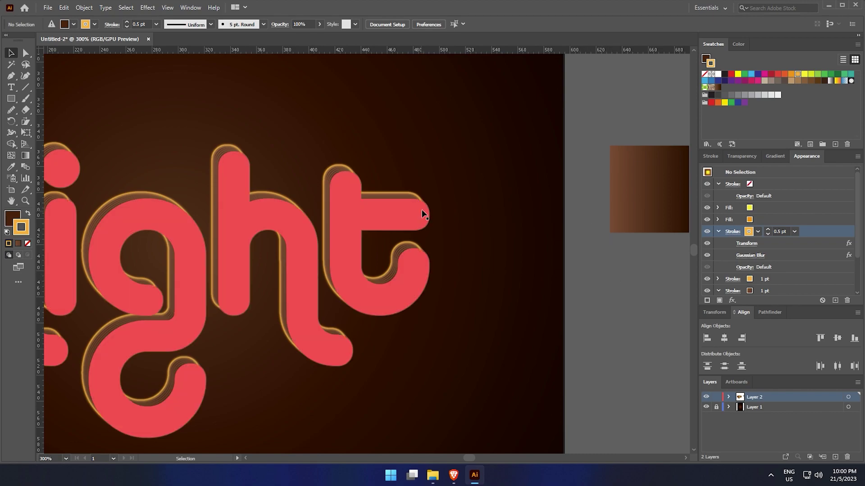
Delete the brown gradient sample square beside the artboard
scroll(428, 206, up, 4)
scroll(521, 201, down, 4)
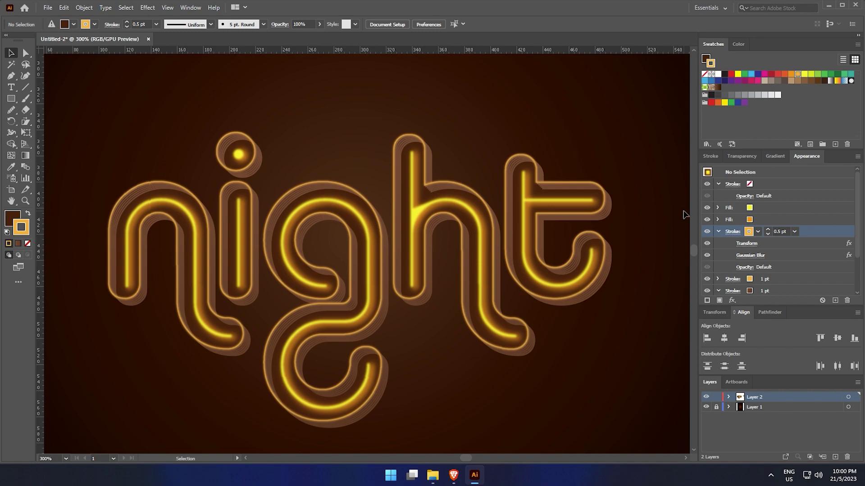
scroll(681, 216, down, 1)
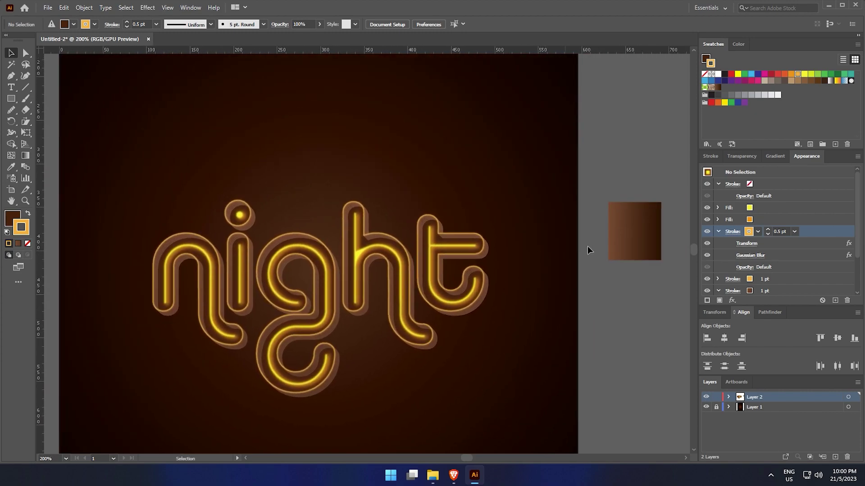
click(637, 247)
key(Delete)
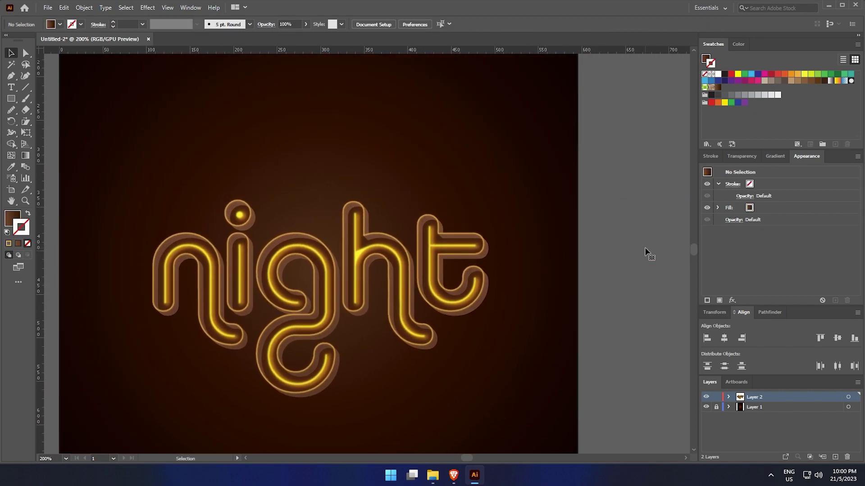
Select the "night" text and collapse all of its expanded stroke entries in the appearance list
click(481, 232)
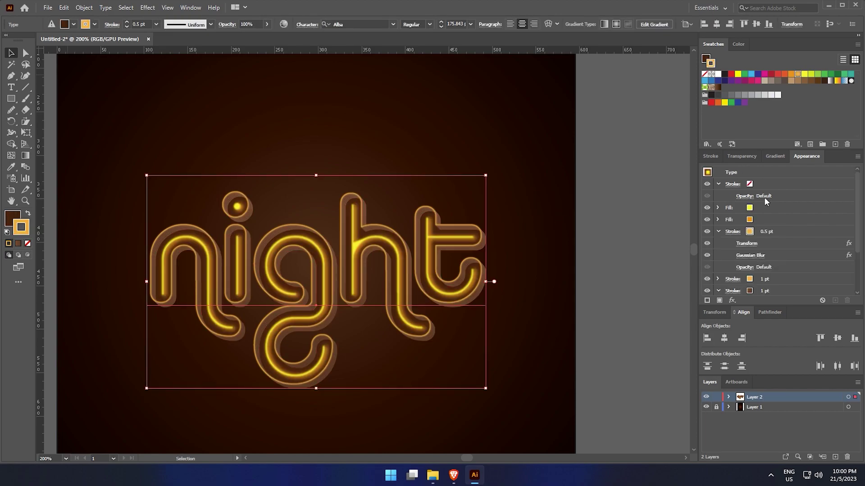
click(717, 231)
click(718, 185)
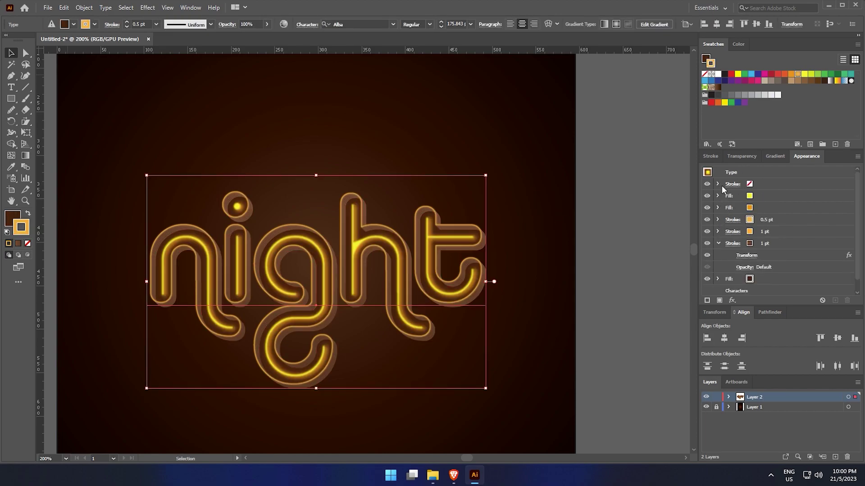
click(717, 243)
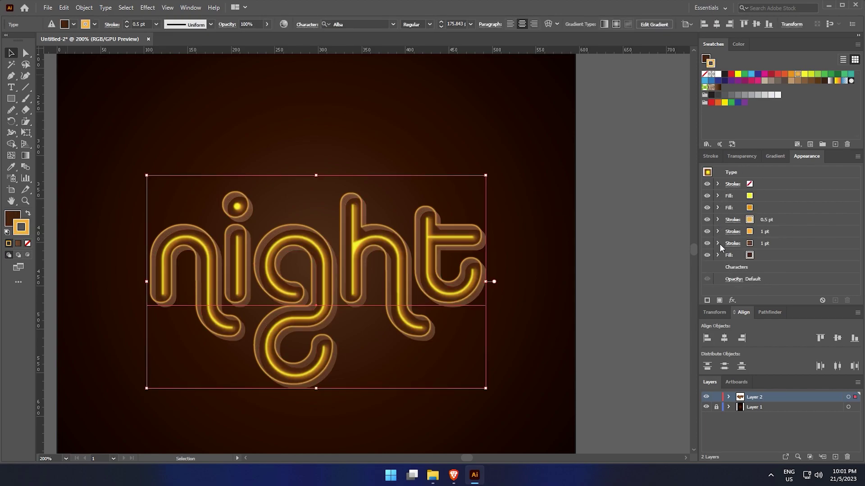
Apply a Multiply Drop Shadow to the whole "night" text with 40% opacity, 3 px X offset, 1 px Y offset and 3 px blur
click(786, 172)
click(736, 297)
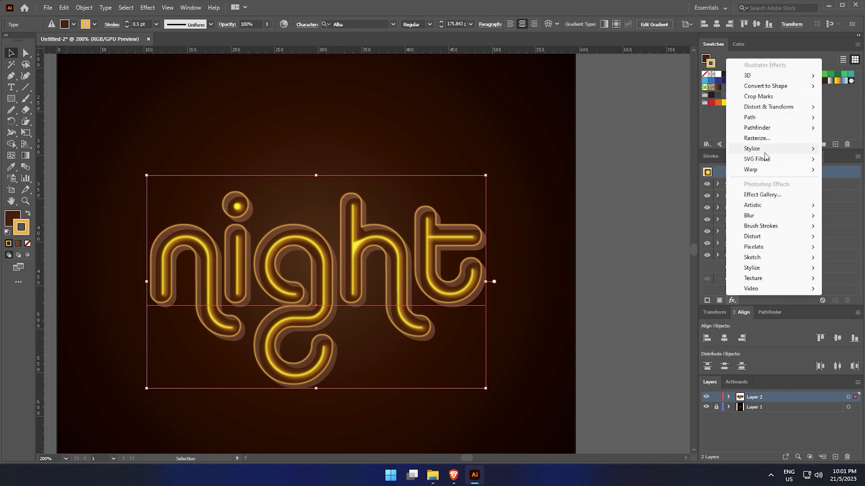
mouse_move(764, 153)
click(709, 155)
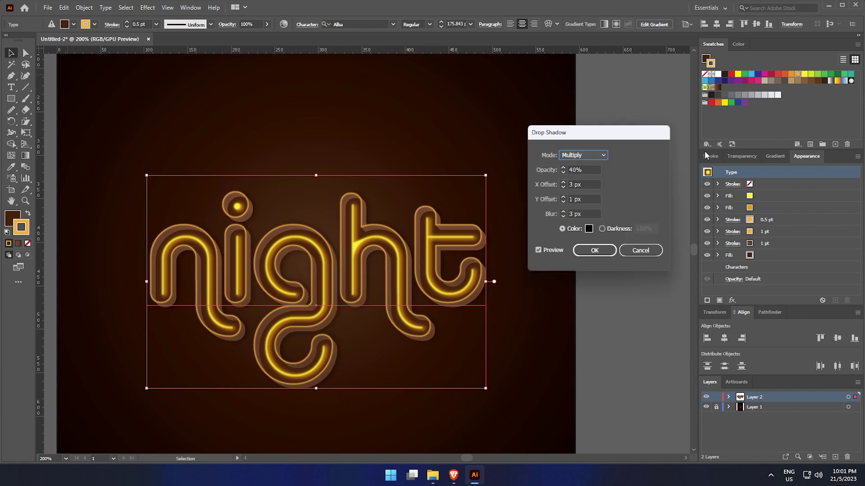
click(594, 251)
click(617, 212)
scroll(599, 188, up, 1)
scroll(586, 203, up, 1)
scroll(525, 237, down, 2)
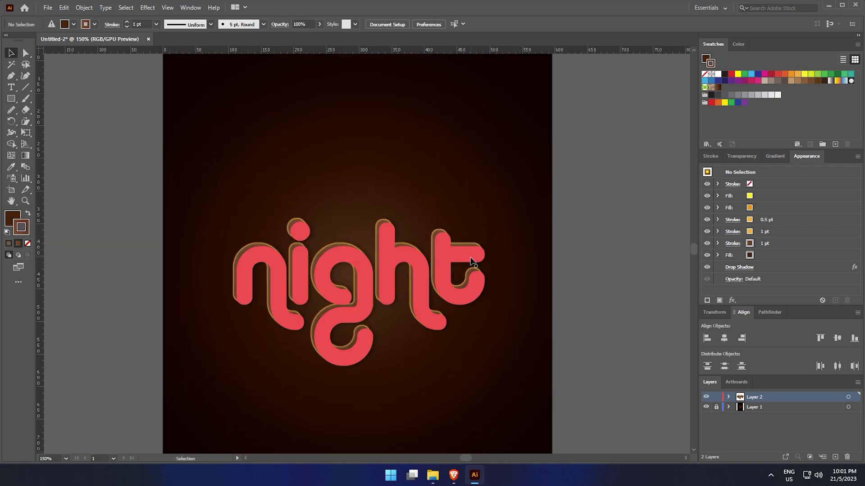
Add a new point text reading "Double" above the "night" text
click(11, 87)
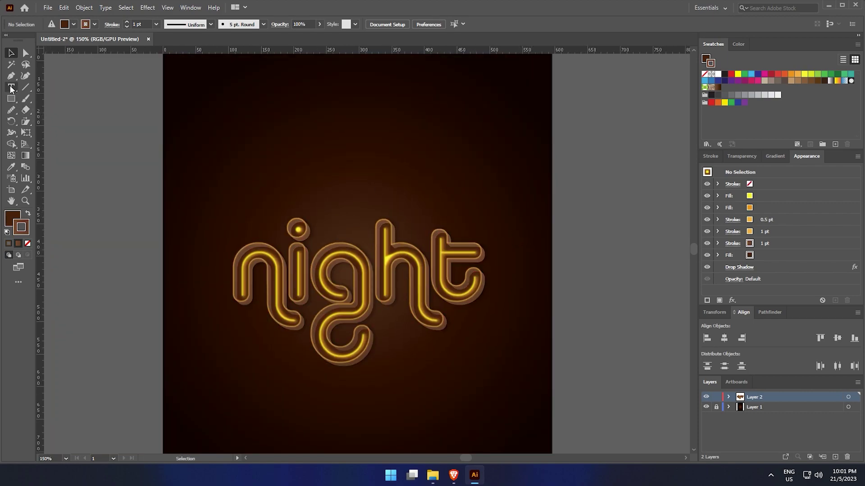
click(347, 190)
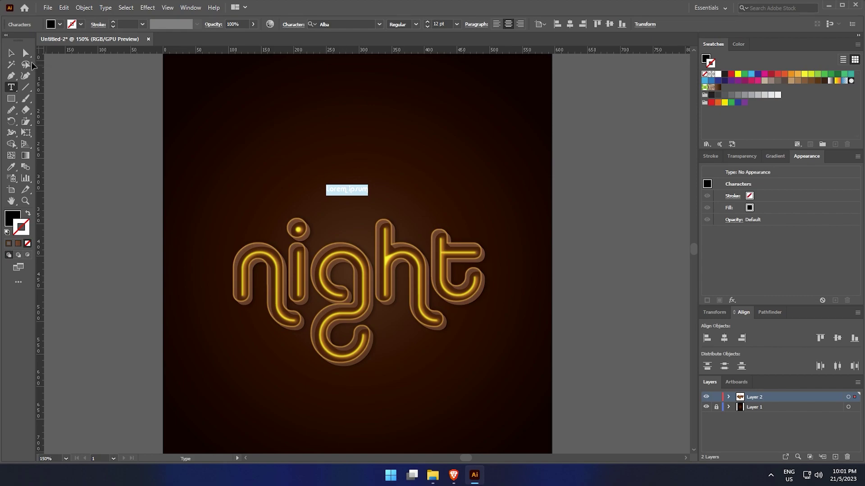
click(12, 53)
key(t)
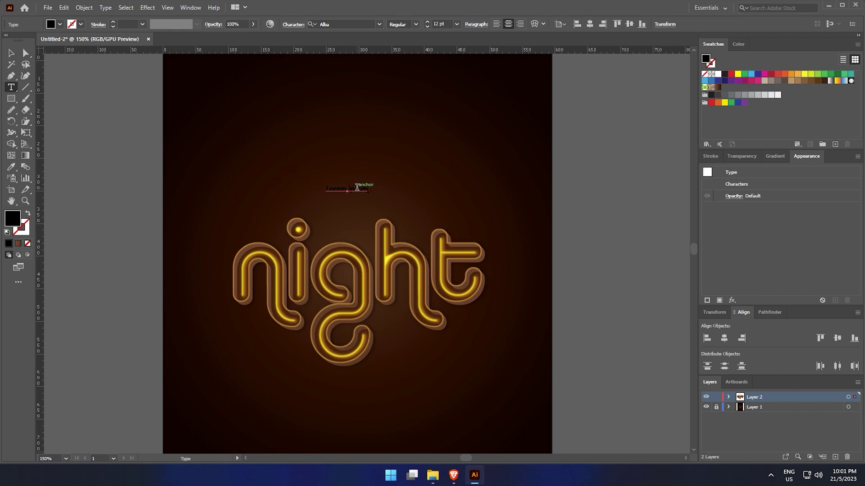
click(357, 188)
key(ctrl+a)
text(Da)
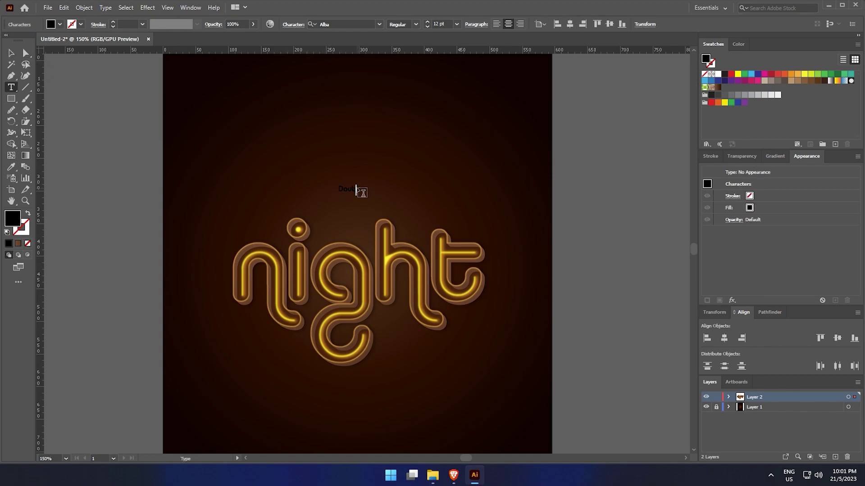
Finish editing the "Double" text and scale it up to about 42 pt
ctrl+shift+click(361, 195)
ctrl+click(359, 191)
key(v)
drag(358, 199, 388, 209)
click(367, 22)
text(mid)
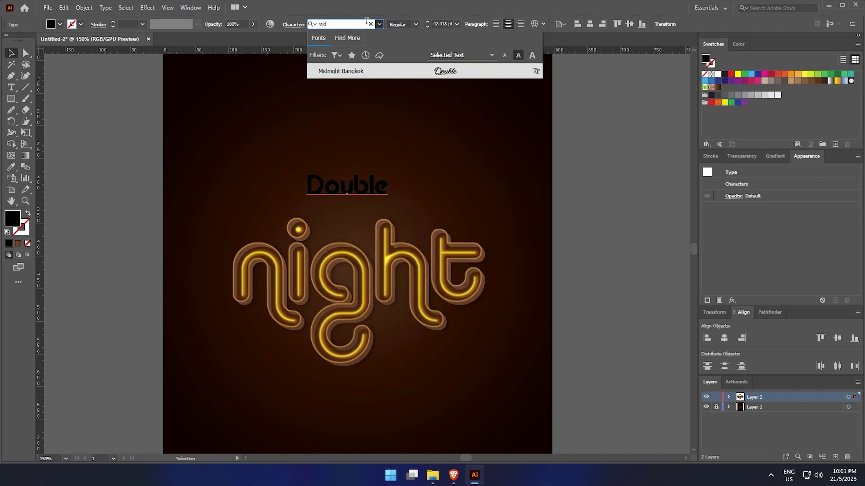
click(371, 24)
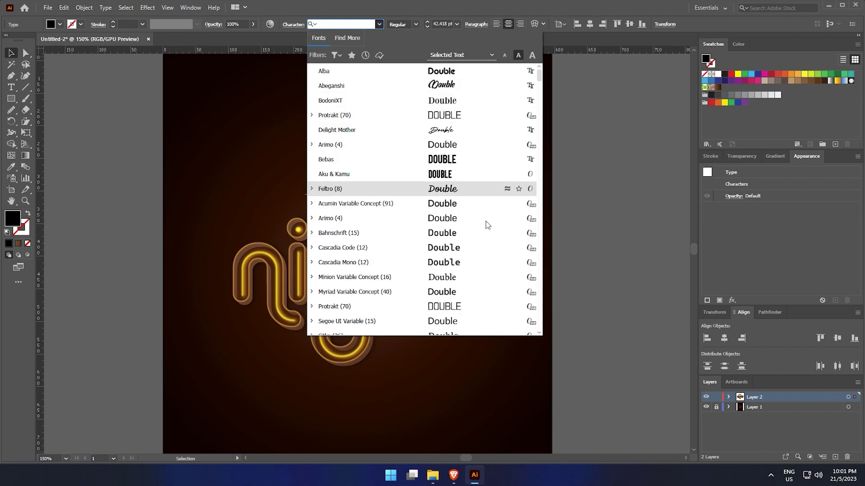
click(533, 409)
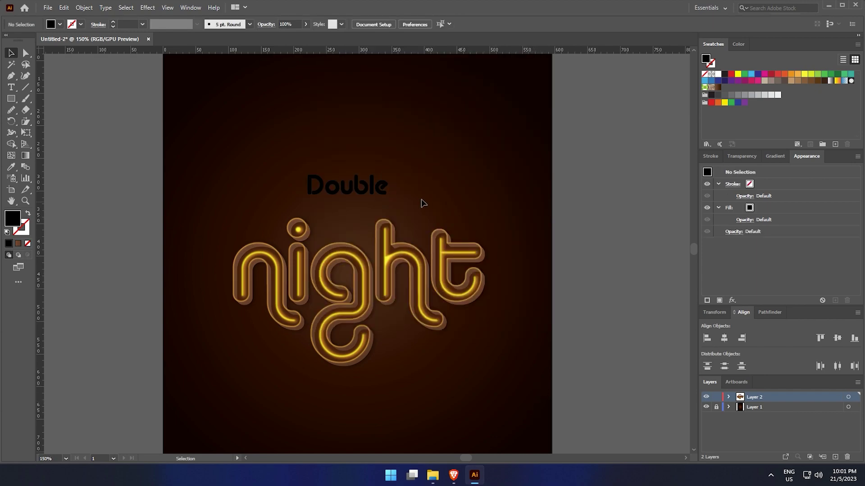
Change the "Double" text's font to Delight Mother
click(376, 189)
click(379, 24)
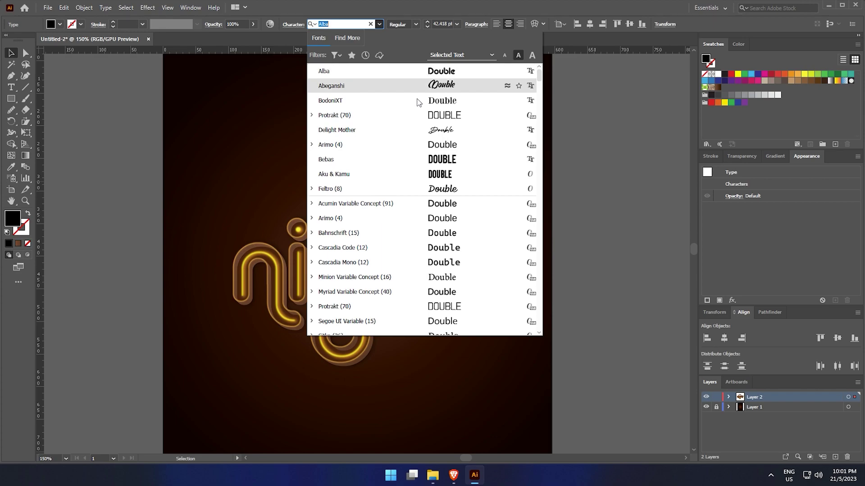
click(418, 135)
click(404, 176)
click(382, 189)
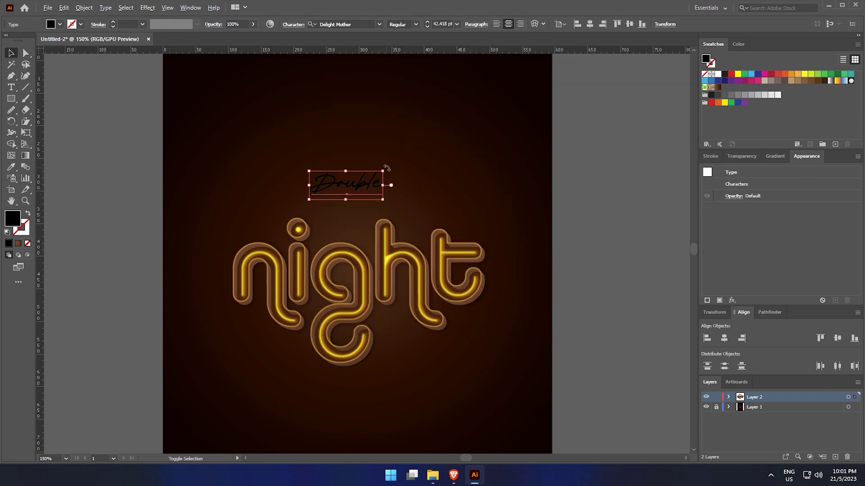
Enlarge the "Double" text to about 133 pt and position it just above the "night" text
drag(384, 170, 400, 192)
drag(400, 192, 391, 187)
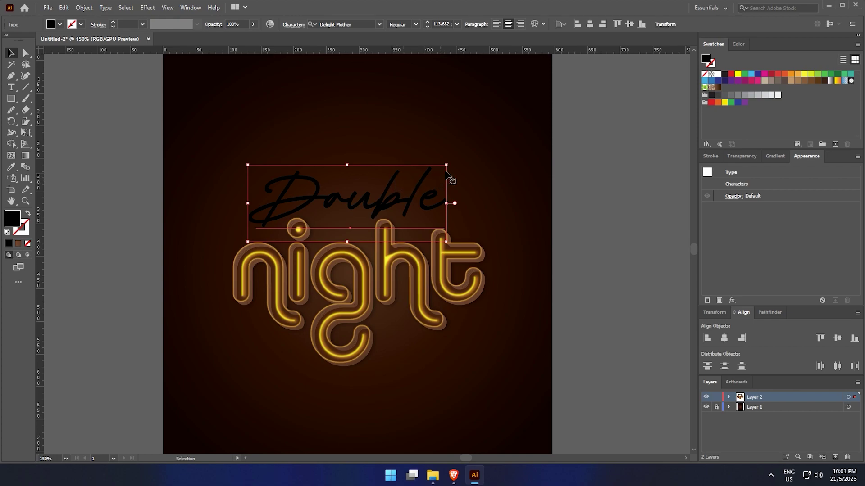
drag(446, 165, 462, 159)
drag(421, 180, 414, 181)
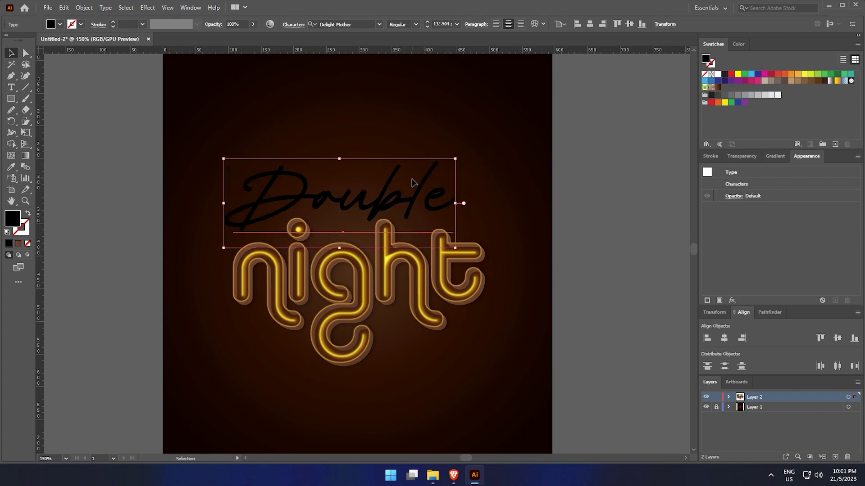
Remove the "Double" text's character fill and add a new light gray fill to the type object
scroll(411, 184, up, 1)
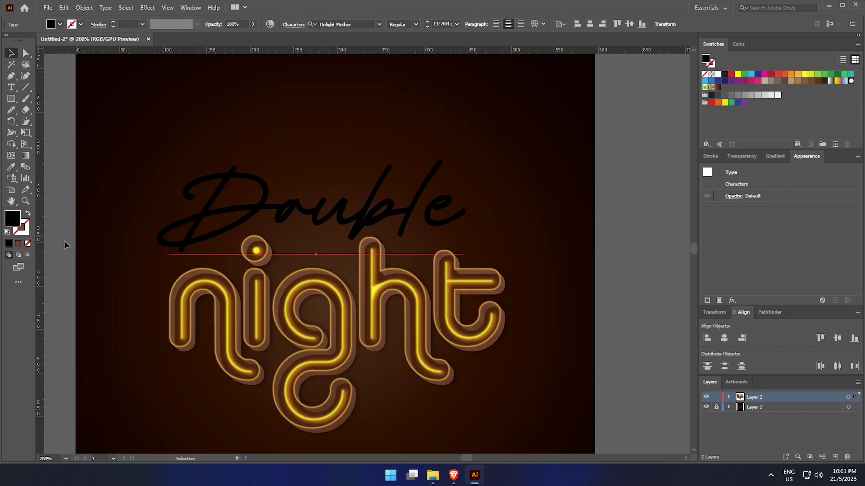
click(29, 243)
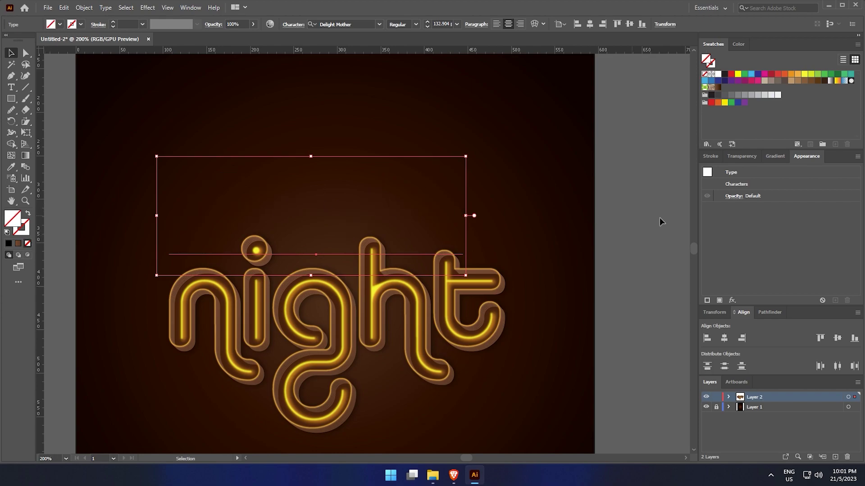
click(720, 301)
click(757, 209)
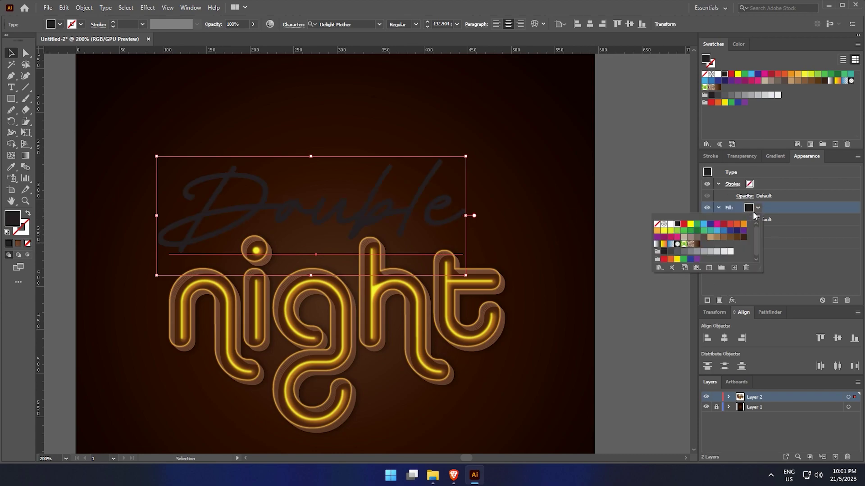
click(718, 252)
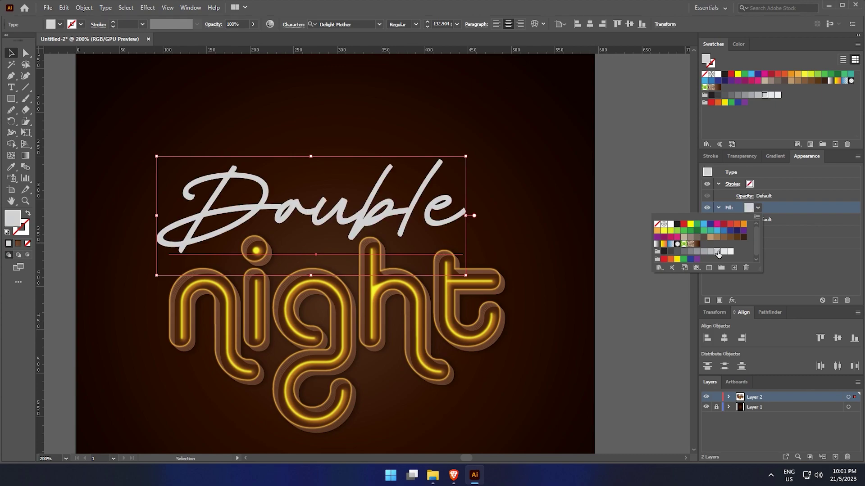
click(789, 212)
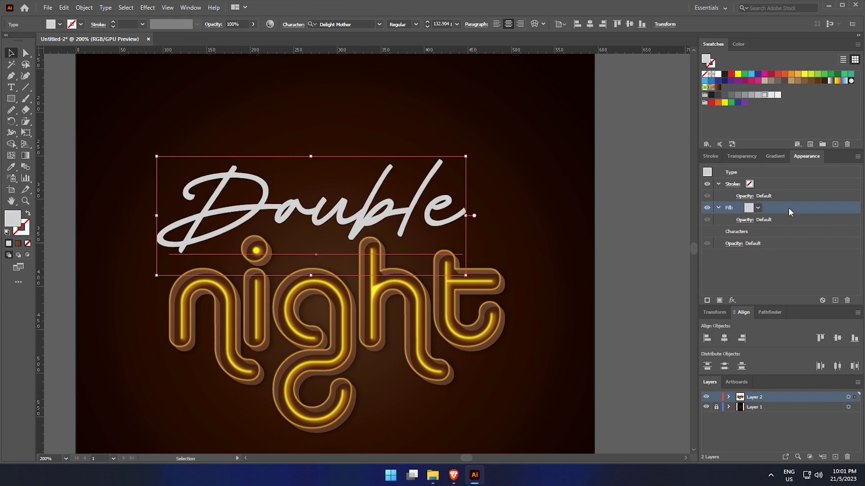
Duplicate the light gray fill of the "Double" text and recolor the upper copy white
scroll(501, 240, up, 2)
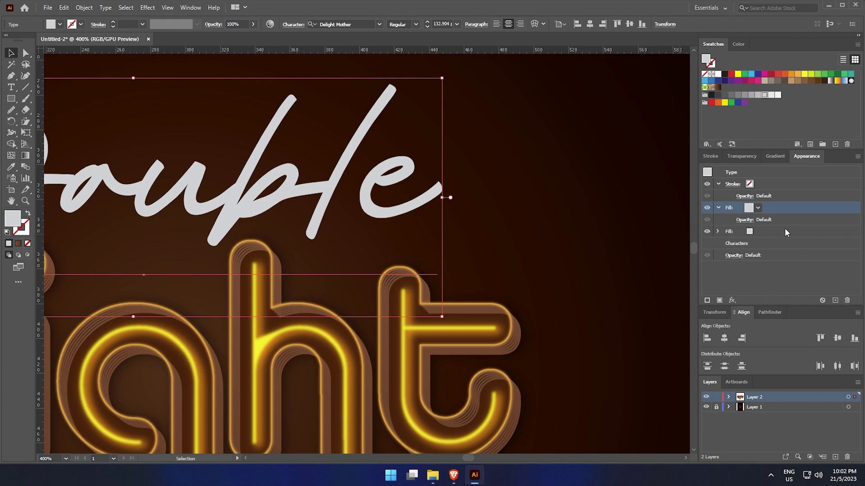
click(758, 208)
click(671, 225)
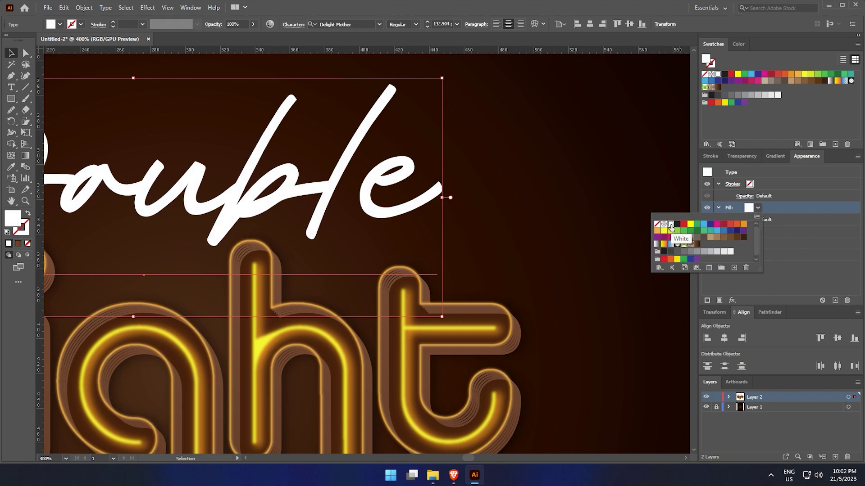
Add an Offset Path effect of -2 px to the white fill of the "Double" text
click(731, 301)
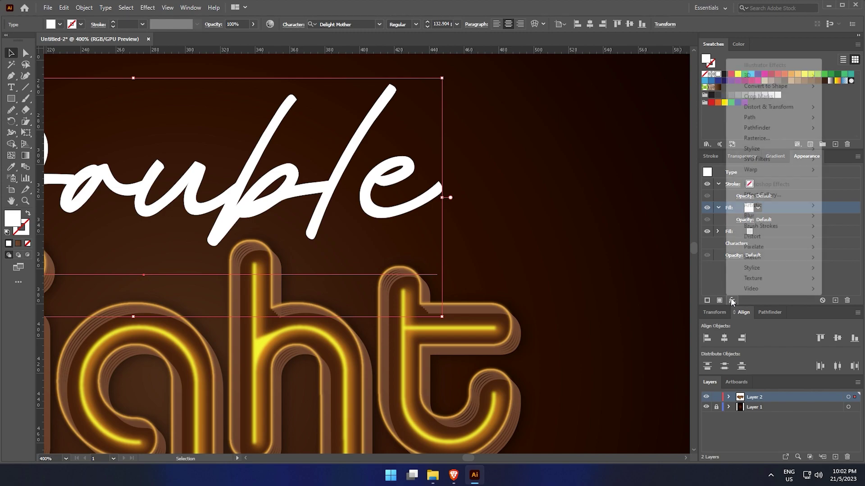
mouse_move(783, 127)
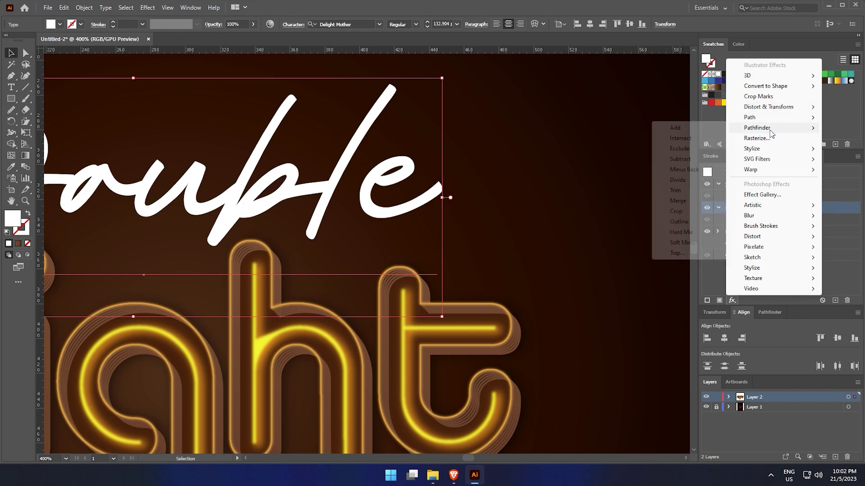
click(696, 119)
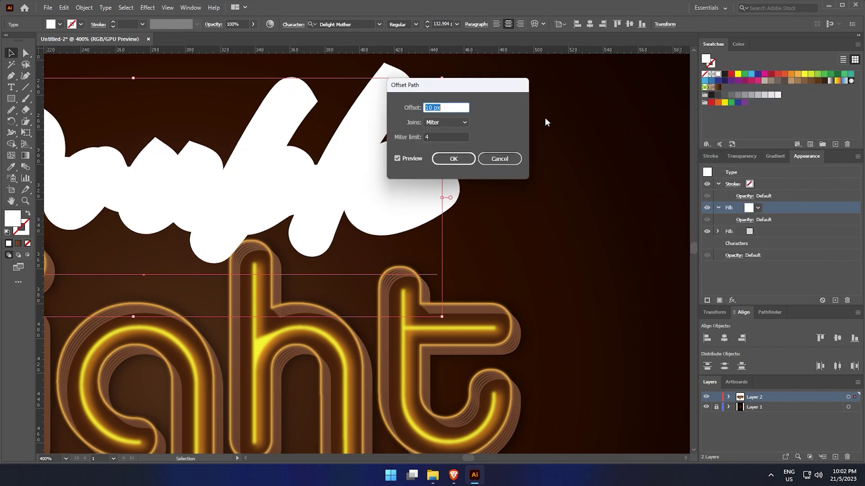
text(-2)
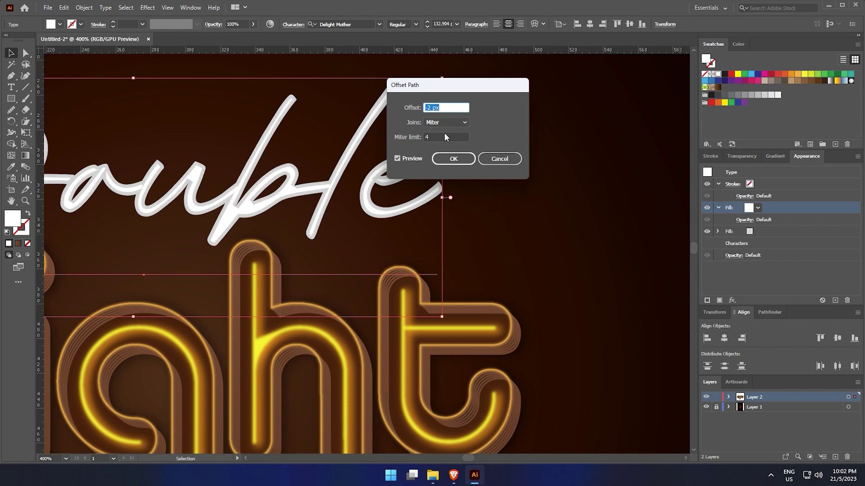
click(451, 157)
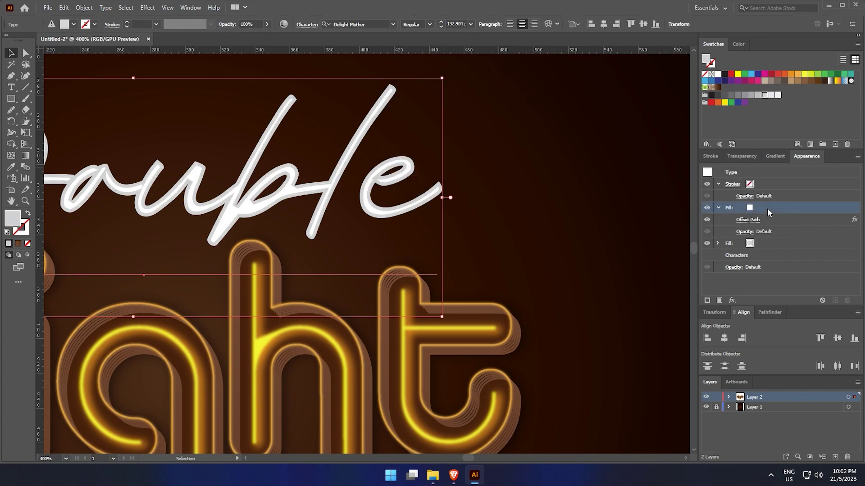
Add a Gaussian Blur effect to the white fill of the "Double" text
click(732, 301)
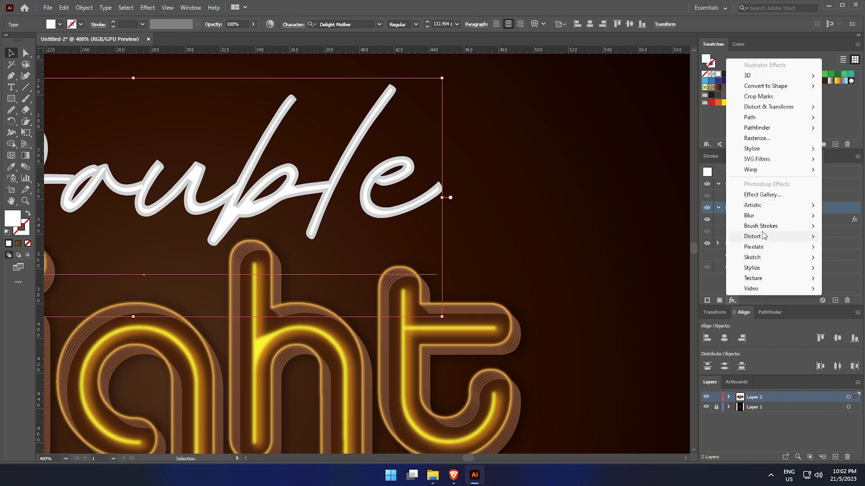
mouse_move(760, 220)
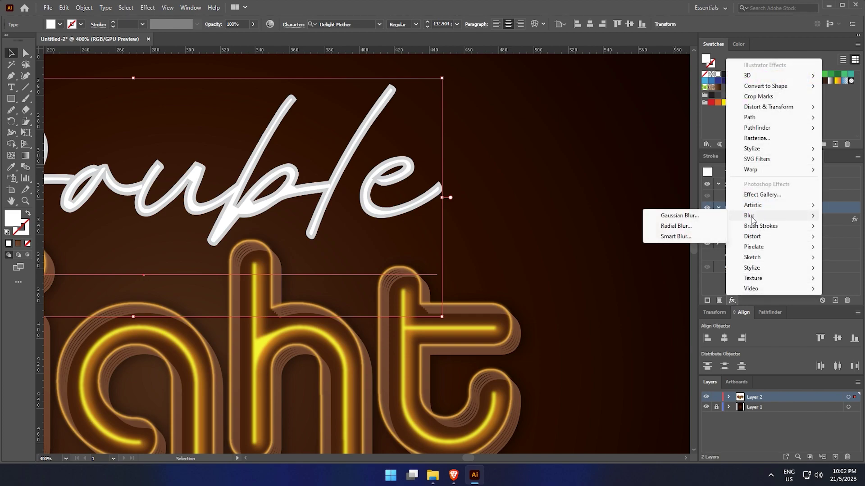
click(678, 216)
click(625, 187)
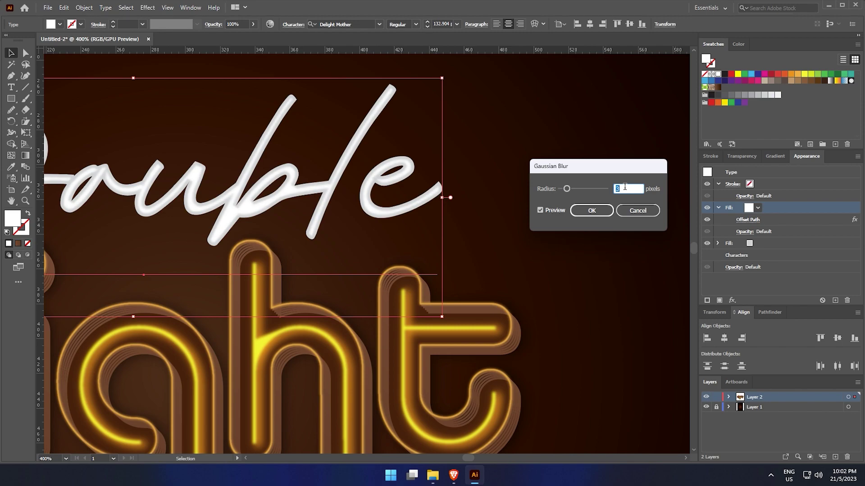
click(611, 215)
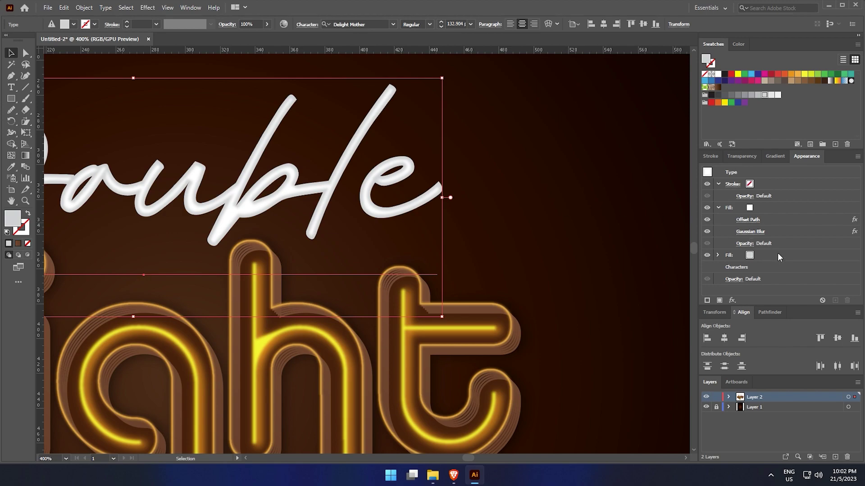
Duplicate the light gray fill of the "Double" text and target the lower copy
click(559, 221)
drag(483, 191, 595, 221)
scroll(629, 203, down, 1)
click(568, 229)
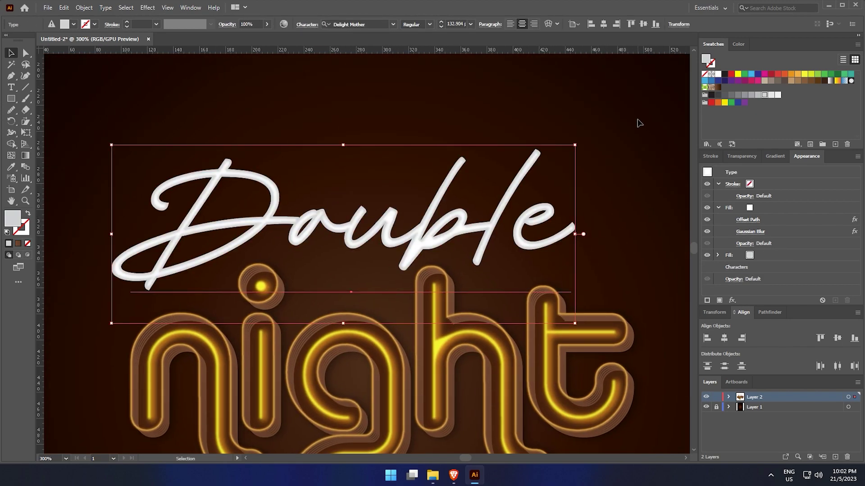
click(718, 207)
click(772, 219)
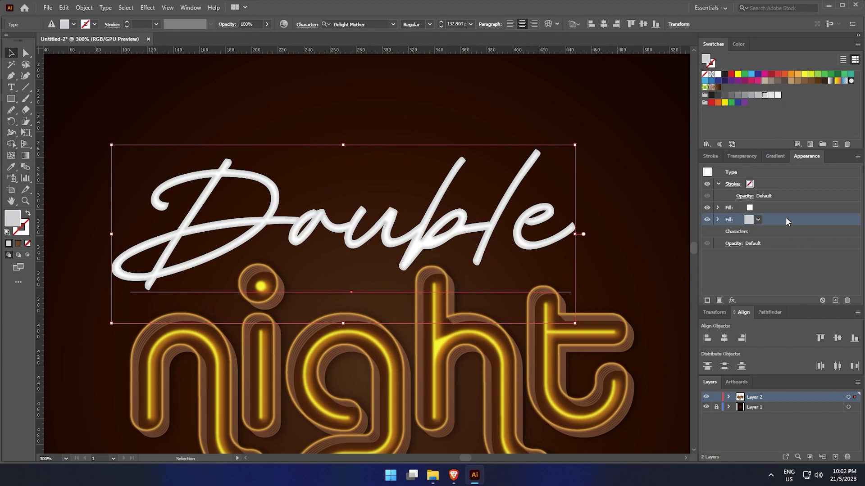
key(ctrl+/)
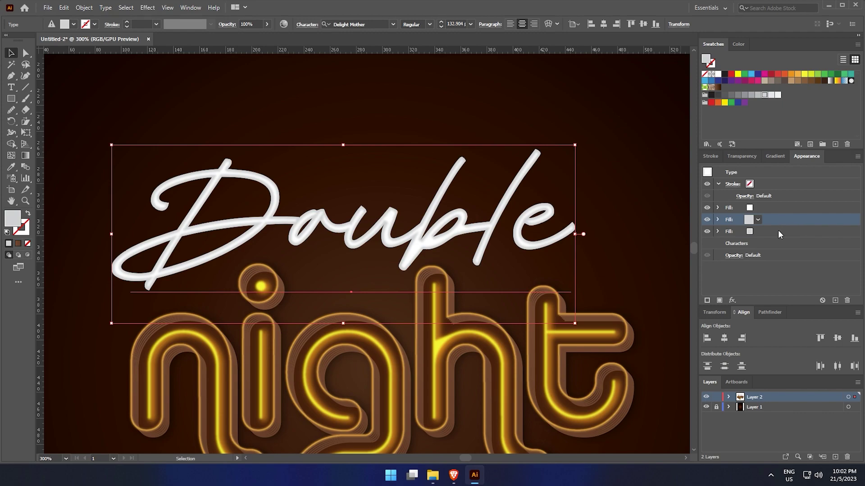
click(777, 231)
click(719, 231)
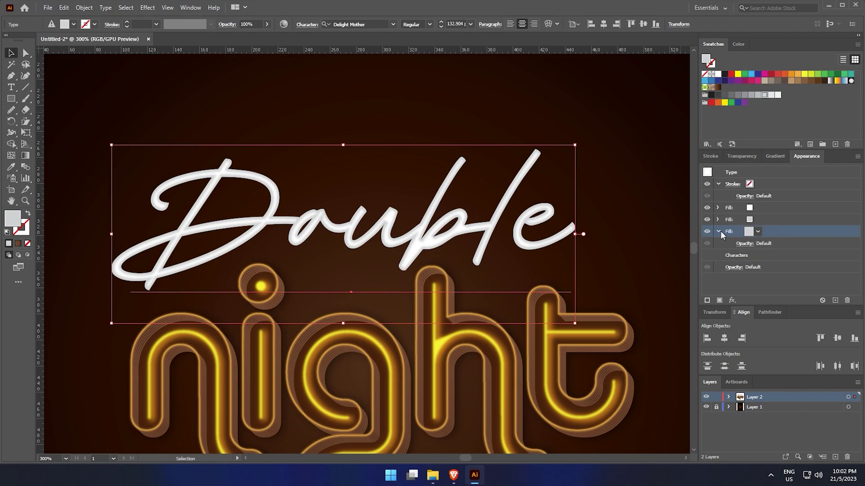
Add a Transform effect to the lowest fill of "Double", moving it 16 px horizontally and 11 px vertically
click(732, 300)
mouse_move(768, 107)
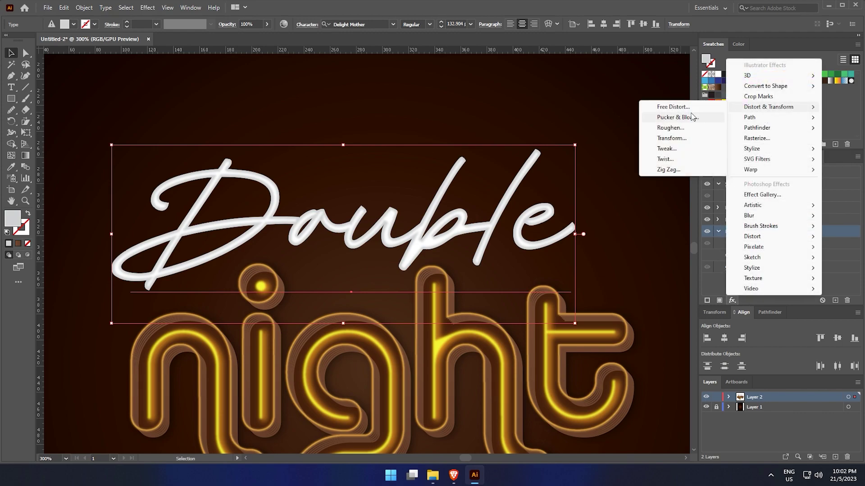
click(673, 138)
click(748, 125)
key(Up)
key(Up)
key(Up)
key(Up)
key(Up)
key(Up)
key(Up)
key(Up)
key(Up)
key(Up)
key(Up)
key(Up)
key(Up)
key(Up)
key(Up)
key(Up)
click(763, 140)
key(shift+Up)
key(shift+Up)
key(Down)
key(Down)
key(Down)
key(Down)
key(Down)
key(Down)
key(Down)
key(Down)
key(Down)
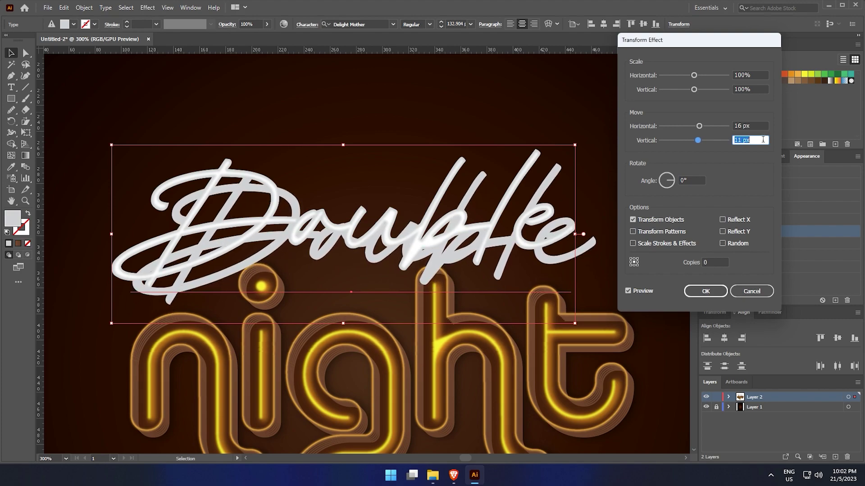
click(706, 291)
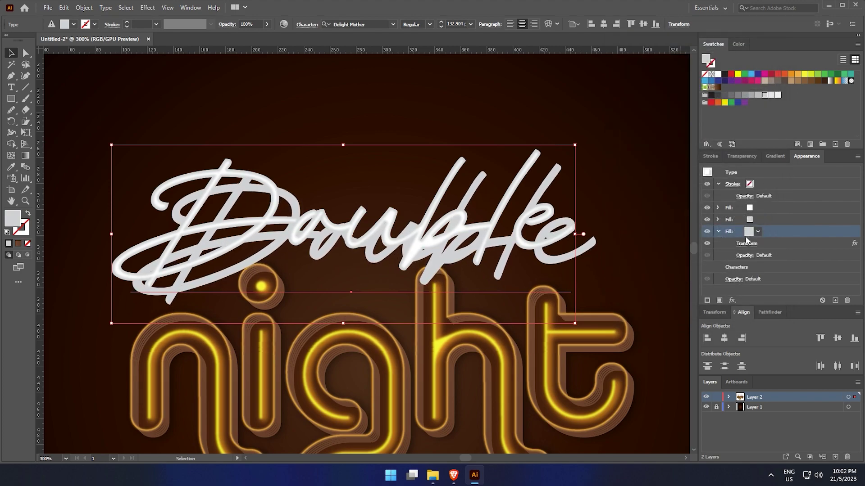
Add a Gaussian Blur effect to the offset light gray fill of "Double" to soften it into a shadow
click(732, 300)
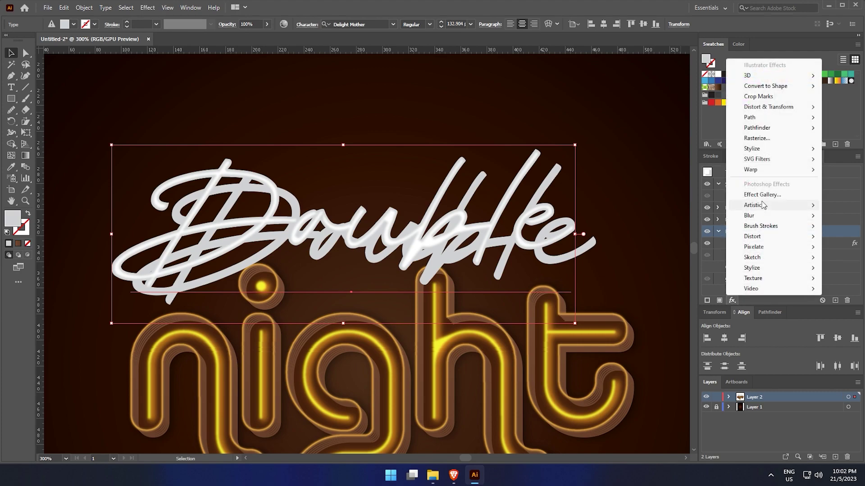
mouse_move(761, 215)
click(700, 215)
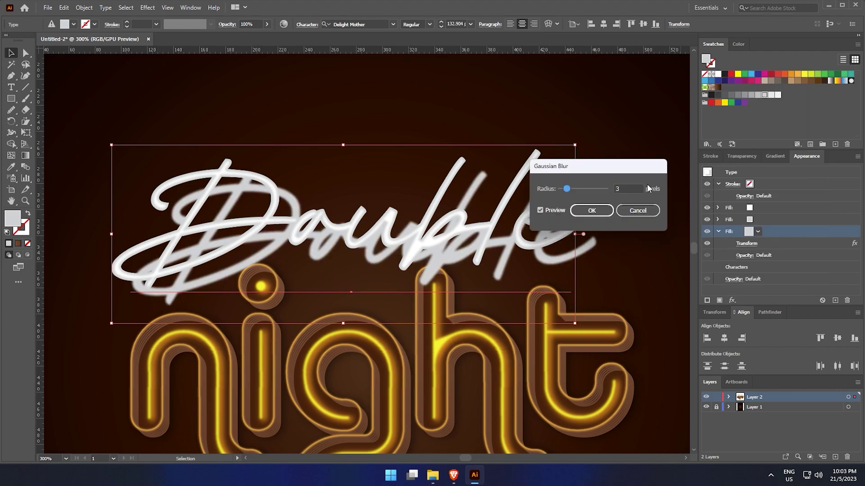
key(Up)
key(Up)
key(Up)
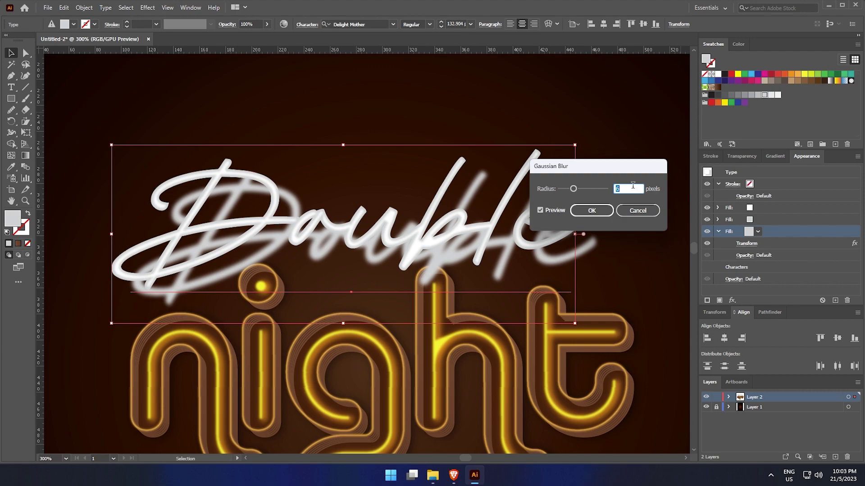
key(Up)
key(Up)
click(604, 215)
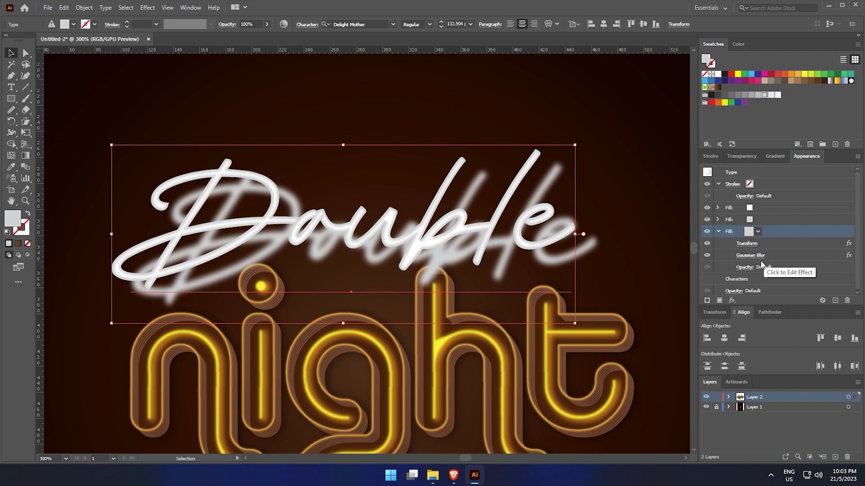
Set the opacity of the blurred shadow fill of "Double" to 30%
click(745, 268)
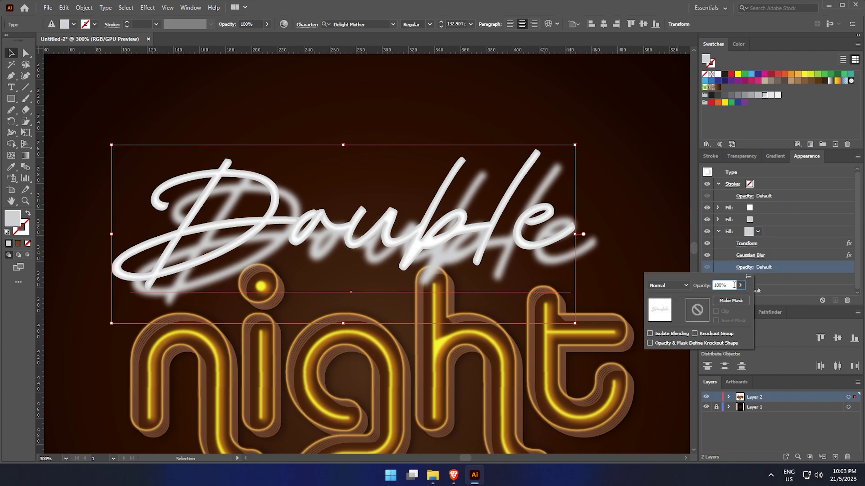
text(50)
key(Return)
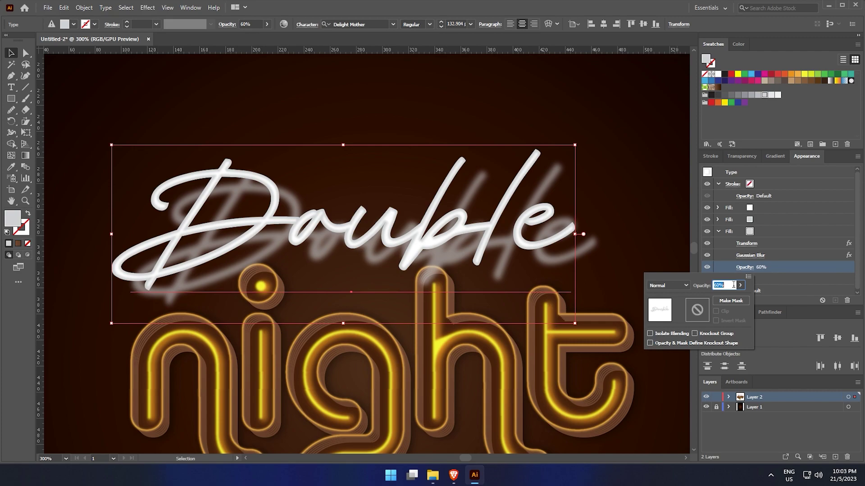
key(shift+Down)
key(shift+Down)
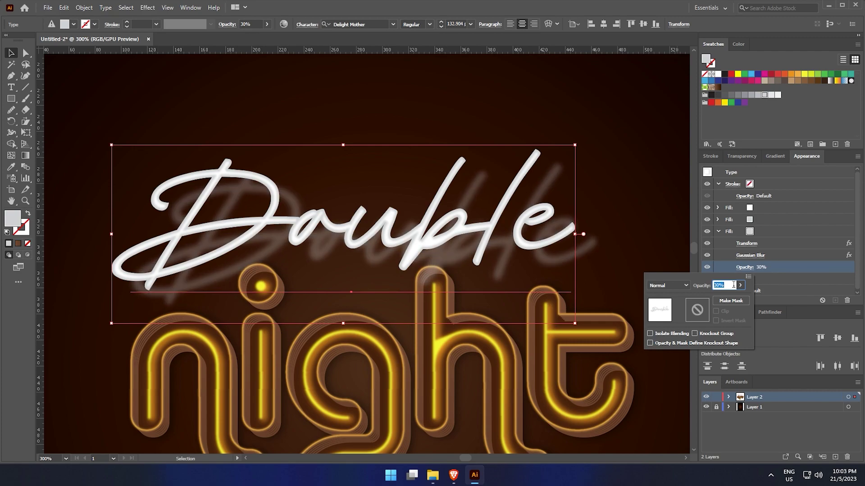
key(Escape)
Target the whole "Double" type object and send it to the back, behind the "night" lettering
click(718, 232)
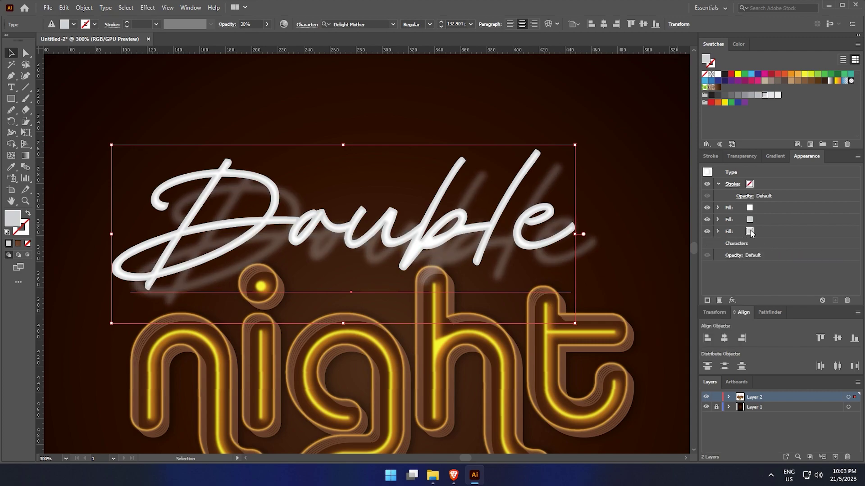
click(778, 231)
click(719, 183)
click(753, 173)
right_click(526, 221)
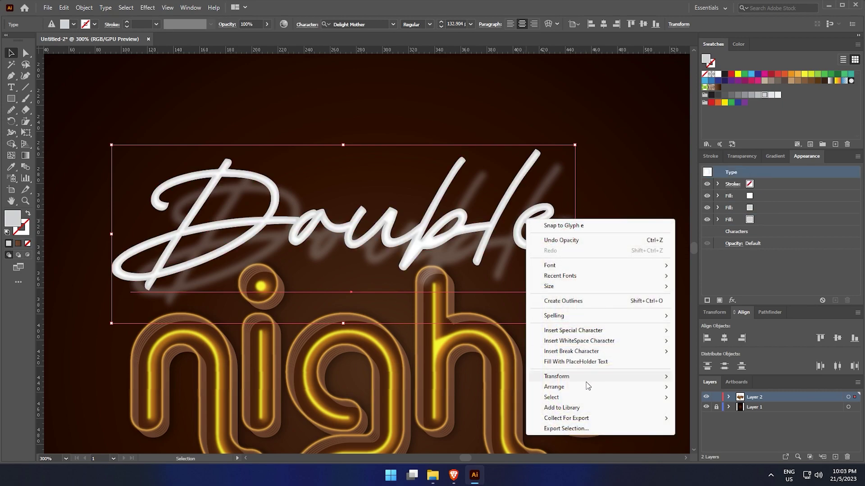
mouse_move(588, 388)
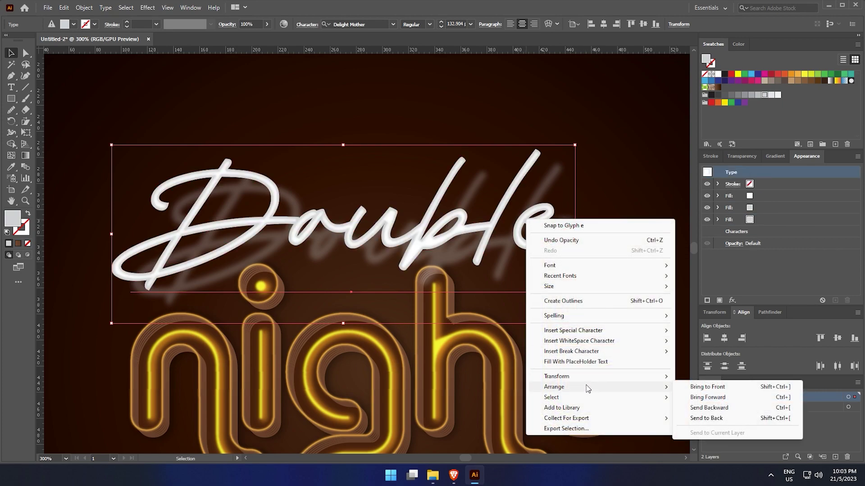
click(707, 419)
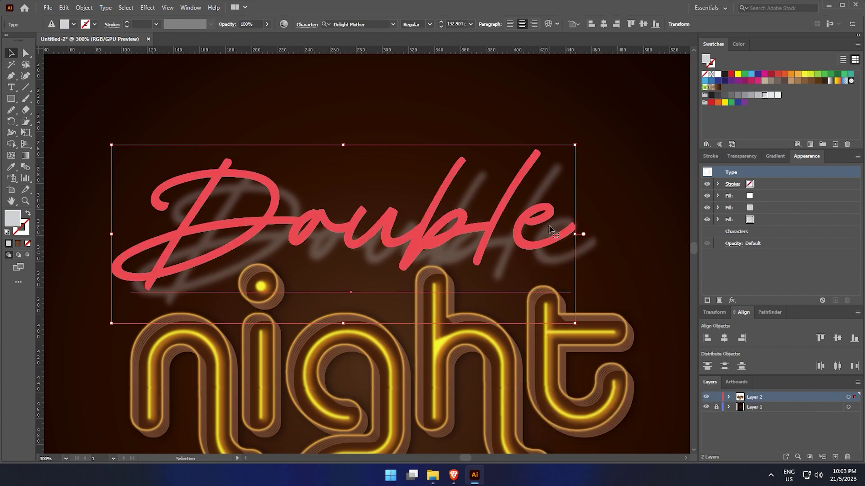
Move the "Double" text slightly down toward "night" and deselect it
mouse_move(540, 217)
mouse_down()
mouse_move(550, 222)
mouse_move(540, 218)
mouse_up()
drag(540, 218, 542, 226)
click(658, 149)
Place a copy of the "Double" text directly below the original, under the right part of "night"
scroll(636, 142, down, 1)
drag(639, 148, 574, 119)
click(407, 157)
drag(504, 174, 512, 377)
Replace the wording of the copied script text with "2023" and deselect it
key(t)
click(512, 380)
key(ctrl+a)
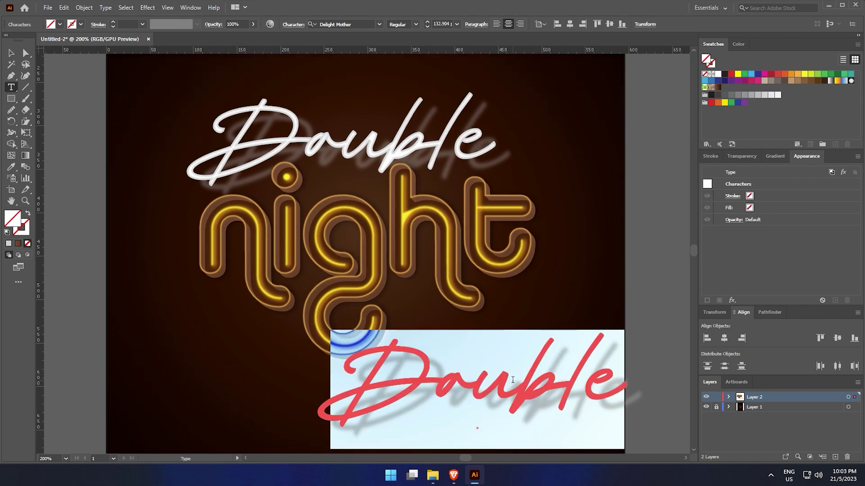
text(2023)
key(Escape)
key(ctrl+shift+a)
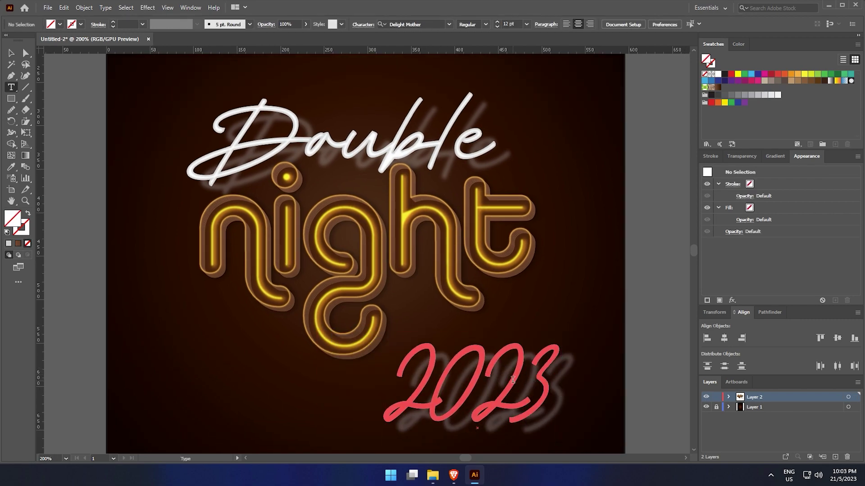
Scale down the "2023" text and position it under the "ht" of "night", beside the tail of the g
click(523, 387)
drag(562, 390, 475, 357)
drag(558, 338, 526, 387)
drag(579, 367, 634, 314)
click(601, 346)
Examine the glowing "night" letters and the white script texts up close, and the finished composition as a whole
drag(549, 295, 703, 324)
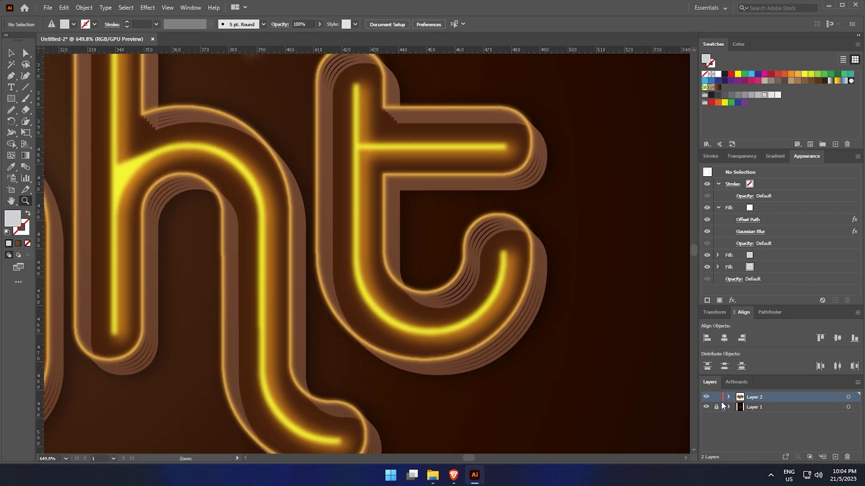
drag(550, 252, 622, 351)
drag(531, 224, 543, 381)
drag(438, 186, 382, 200)
drag(320, 248, 358, 127)
drag(324, 315, 362, 174)
drag(334, 267, 539, 338)
drag(382, 229, 444, 396)
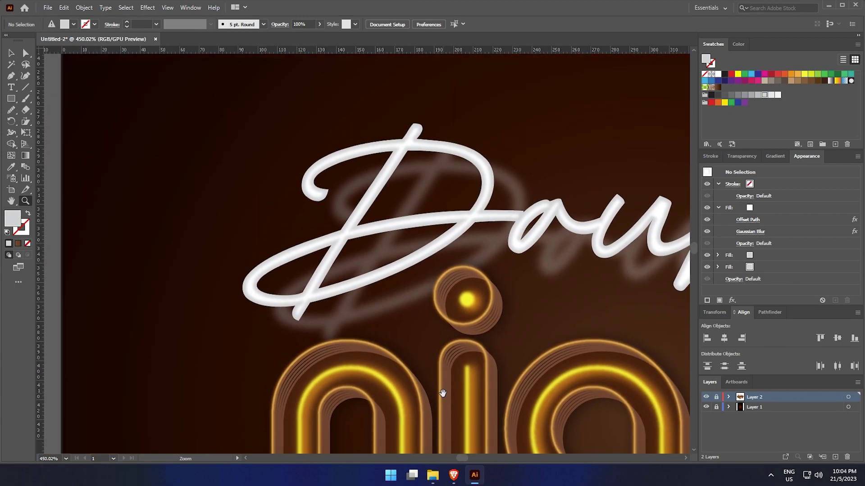
drag(428, 367, 224, 166)
drag(473, 211, 417, 202)
drag(520, 202, 492, 198)
drag(489, 193, 464, 235)
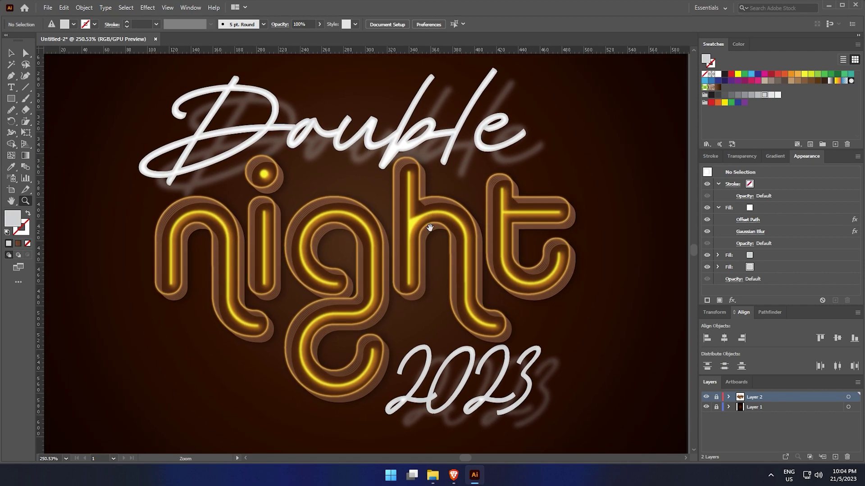
drag(426, 222, 433, 226)
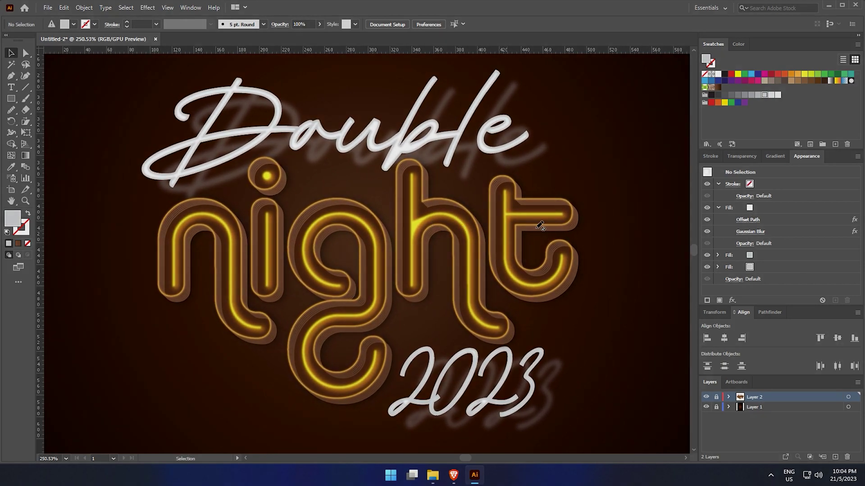